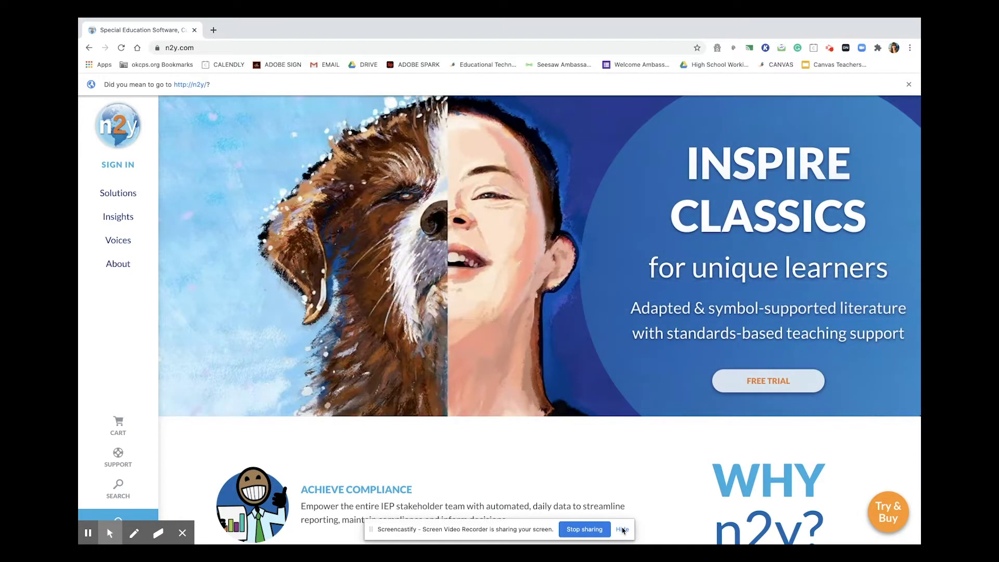
Step: Load the okcps.instructure.com Canvas dashboard in a new Chrome tab beside the n2y site
click(622, 530)
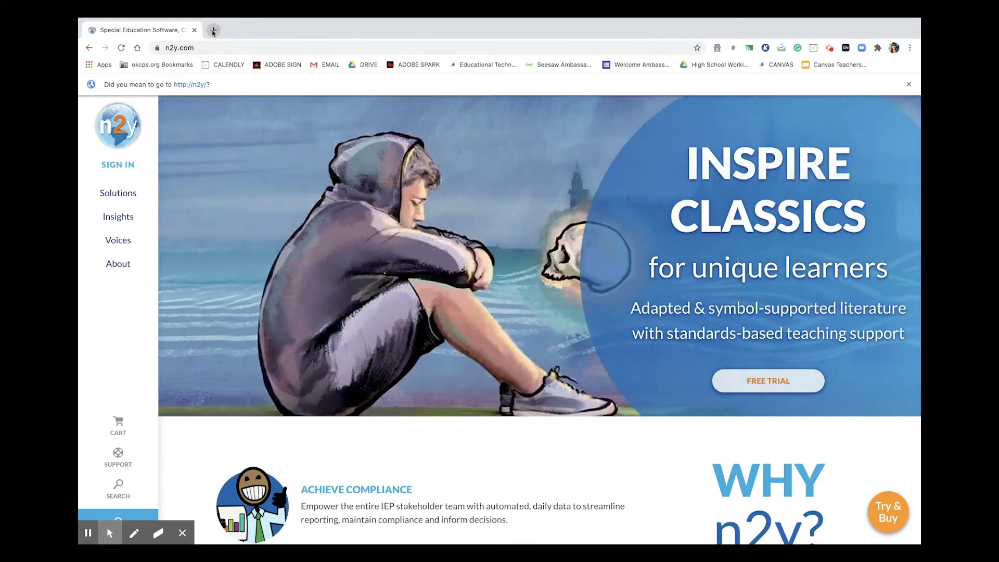
click(213, 30)
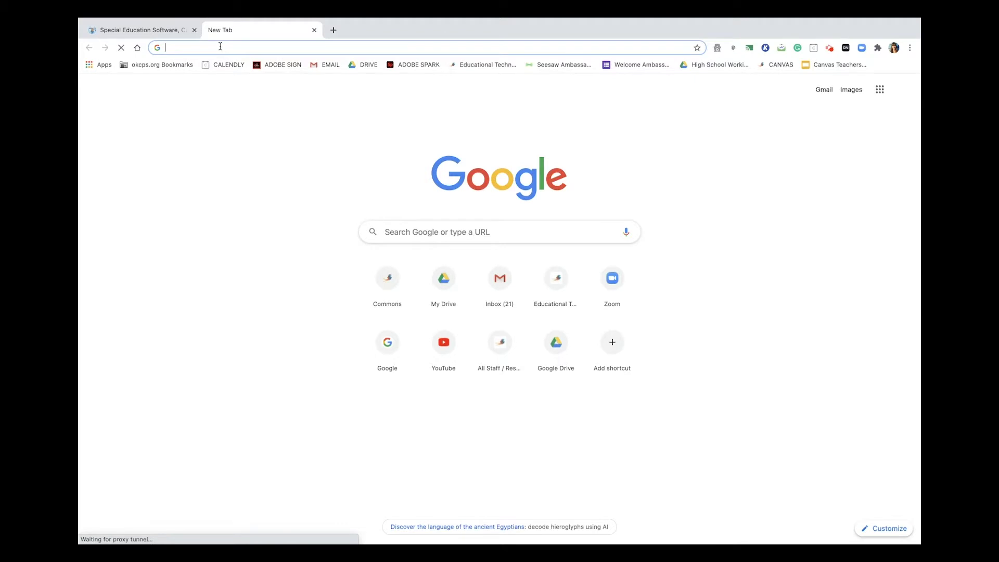
text(okcps.)
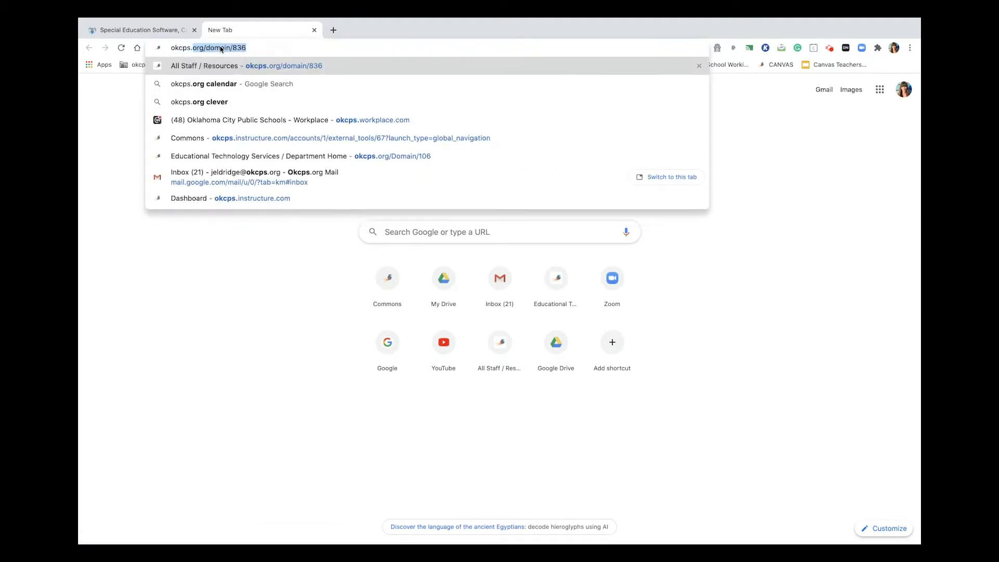
text(instructur)
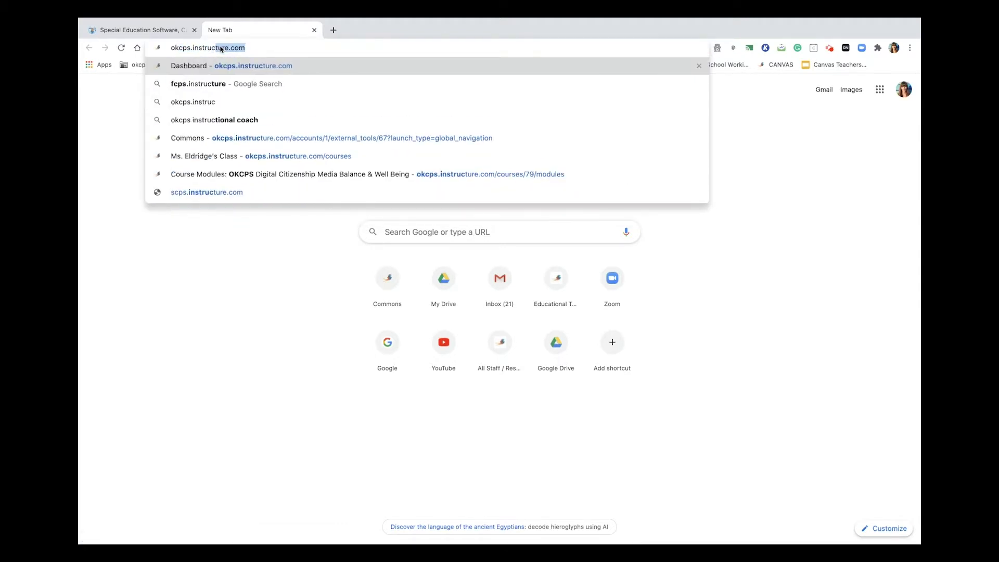
text(e.com)
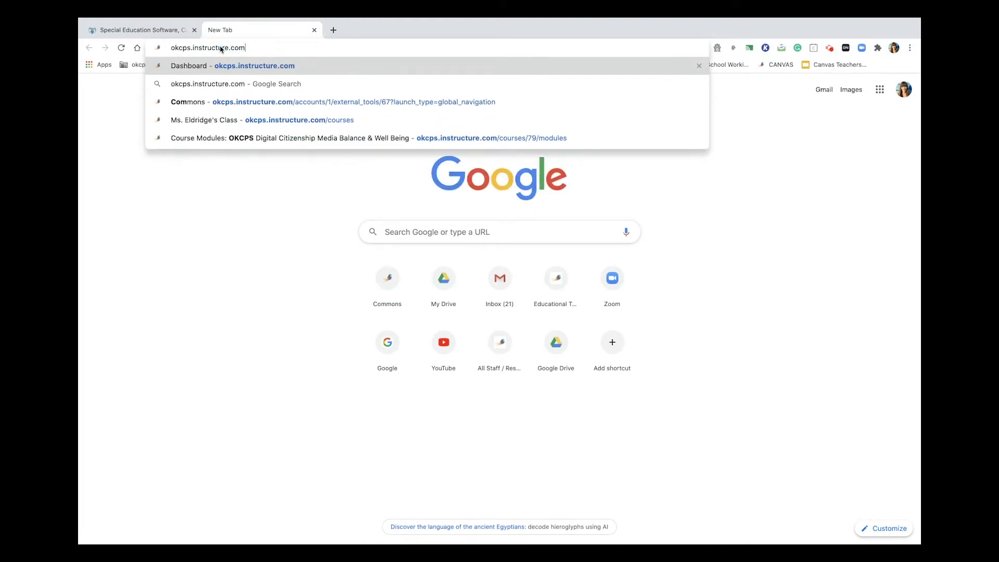
key(Return)
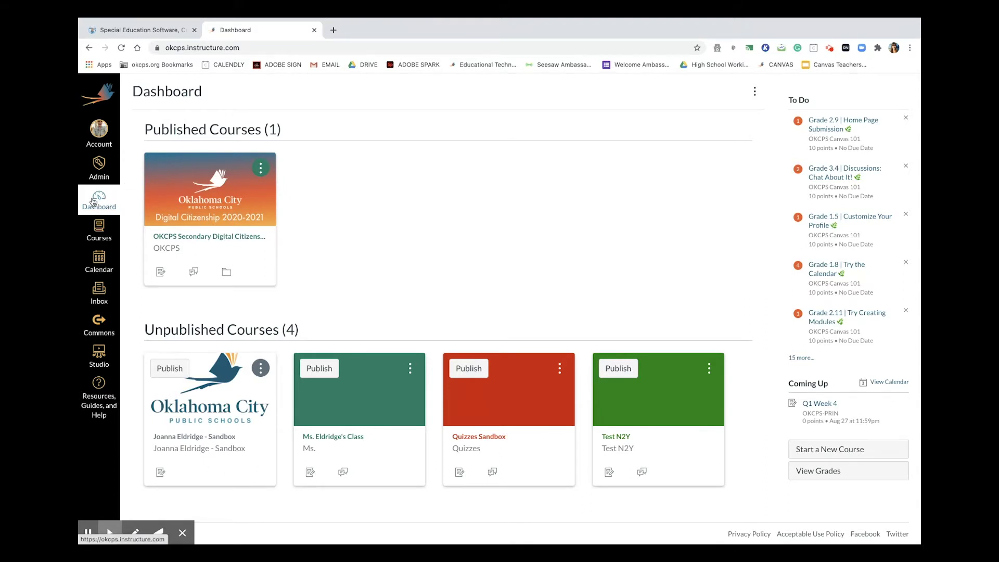
click(95, 201)
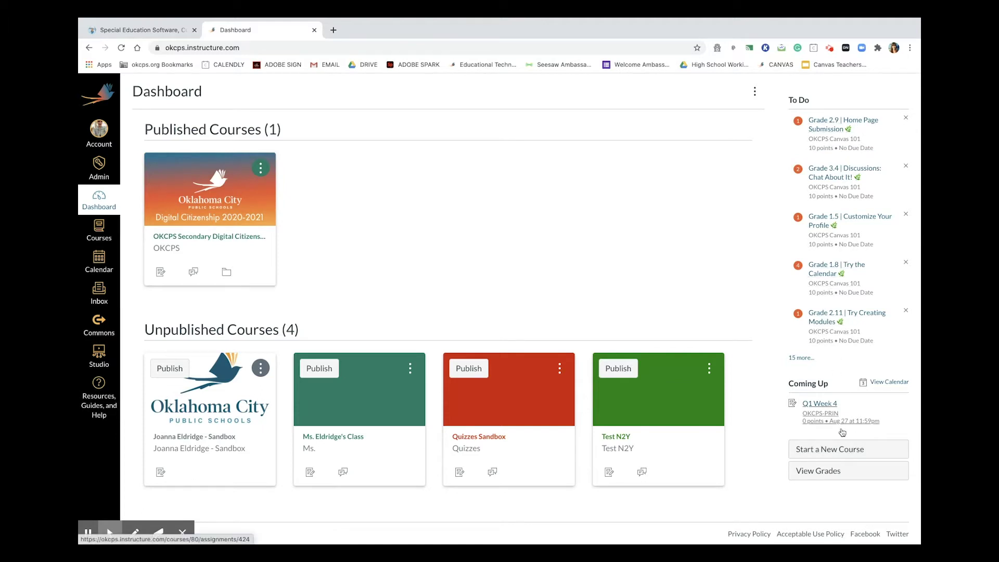
Step: Create a new course named with the teacher's name followed by 'SPED Class'
click(838, 452)
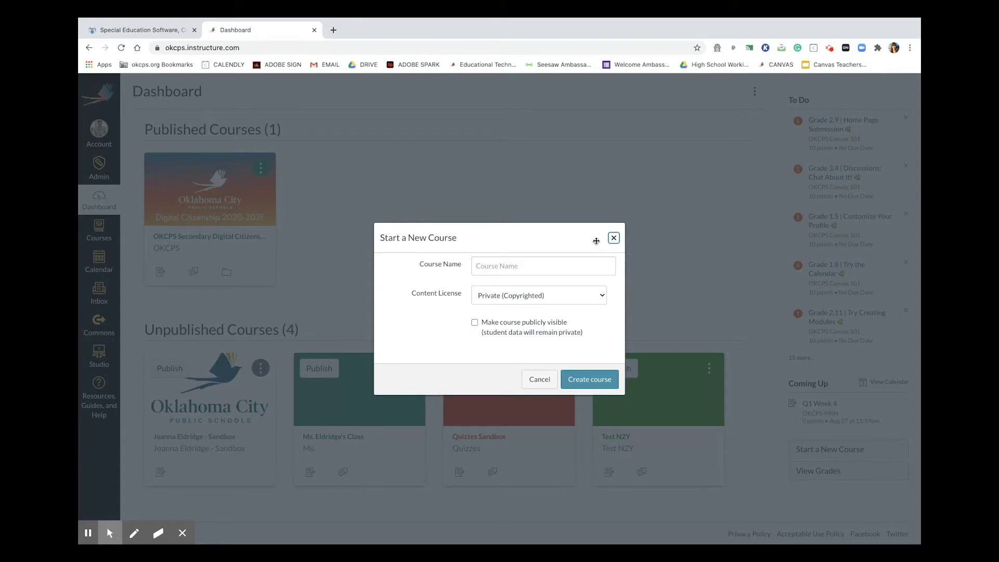
click(519, 266)
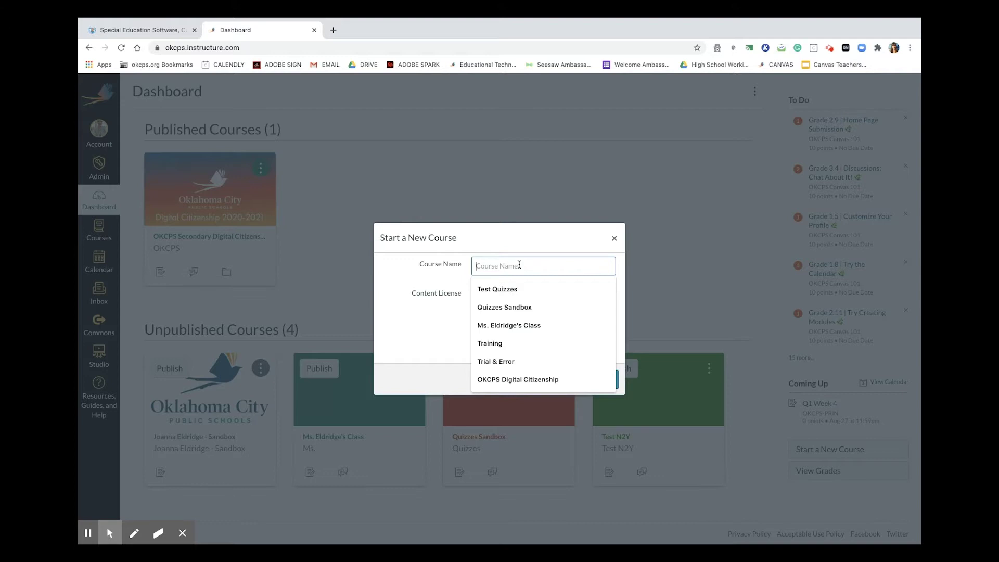
text(Ms)
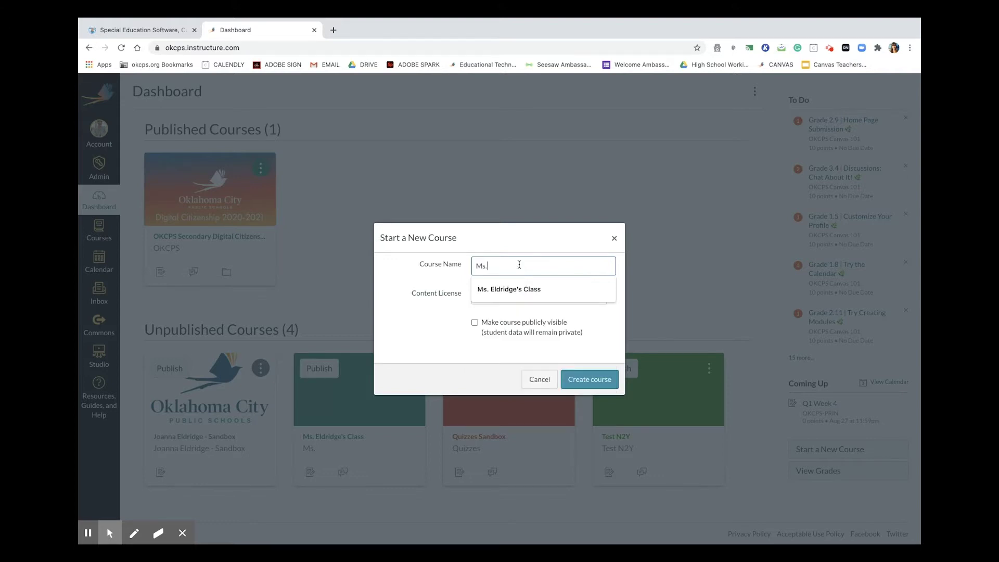
text(. Eldridge SPED Cl)
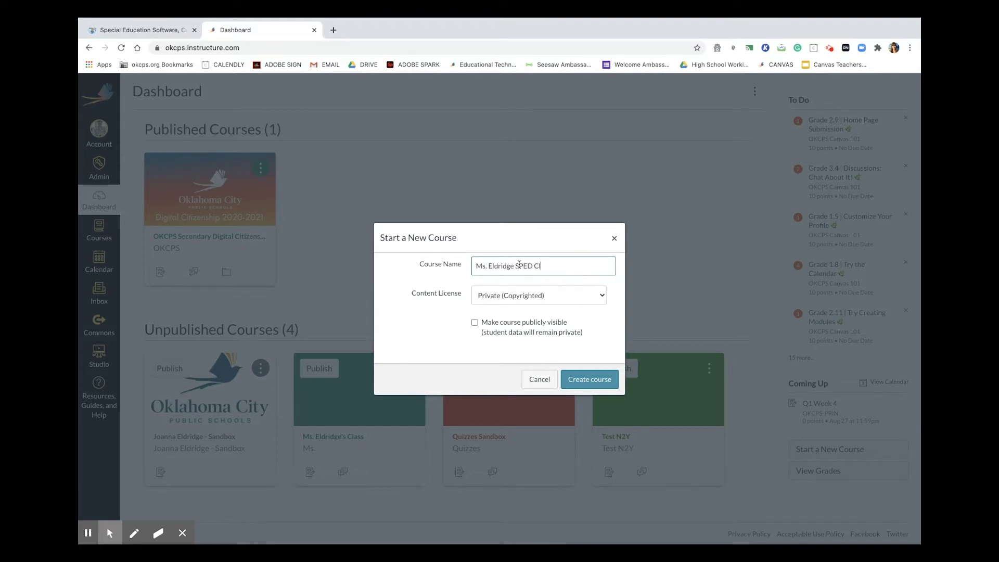
text(ass)
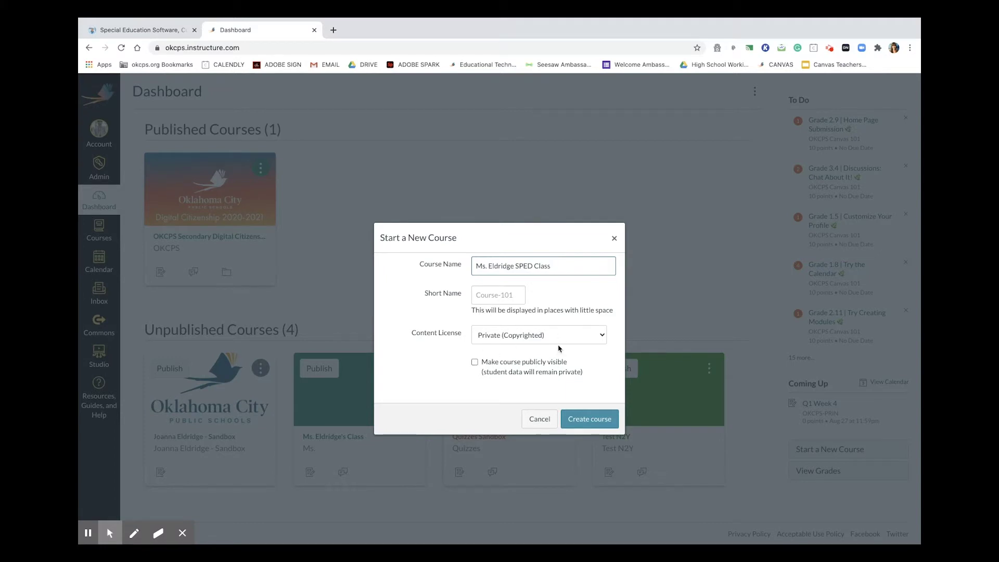
click(601, 421)
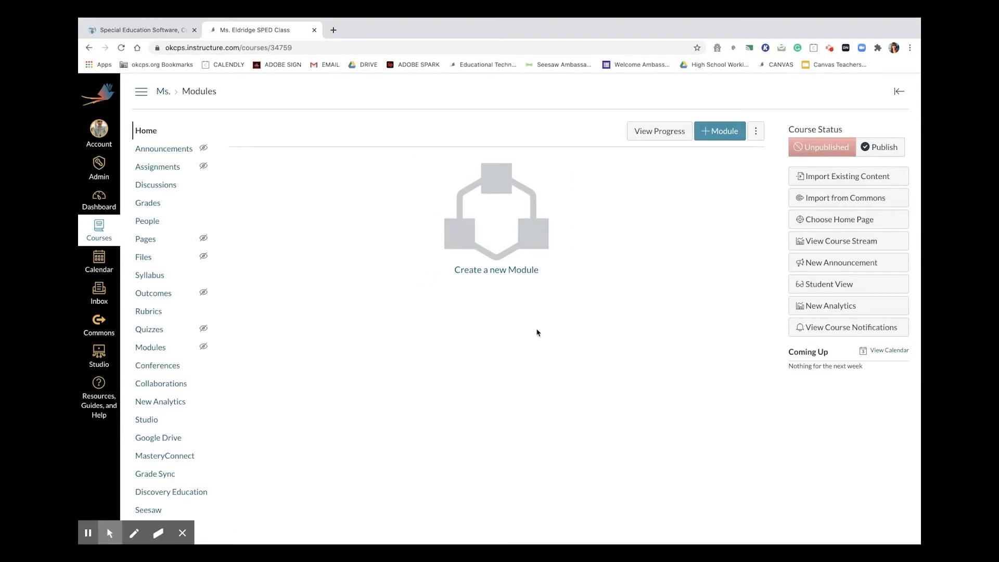
Step: Add a module named 'Week 1' on the course's Modules page
click(707, 132)
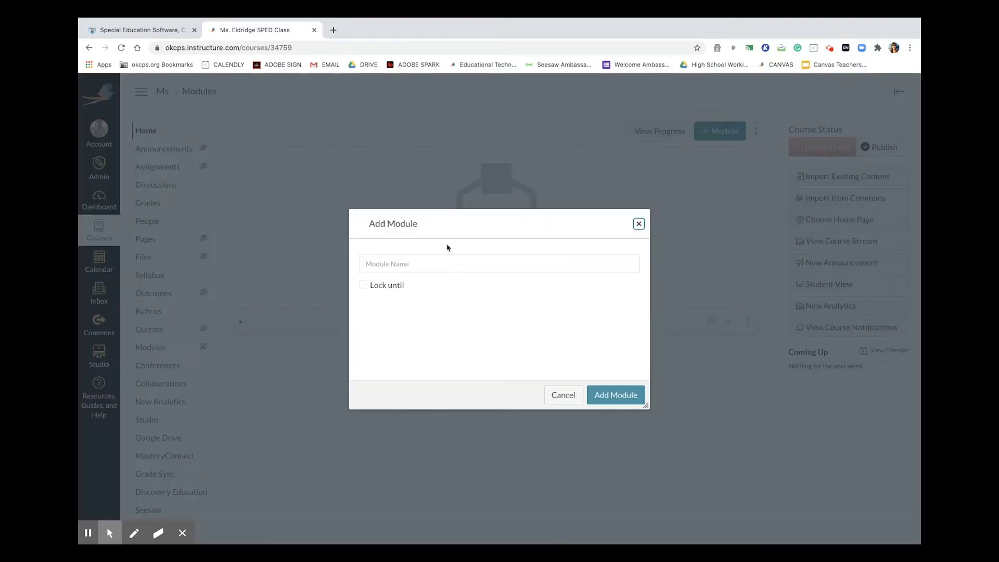
click(439, 263)
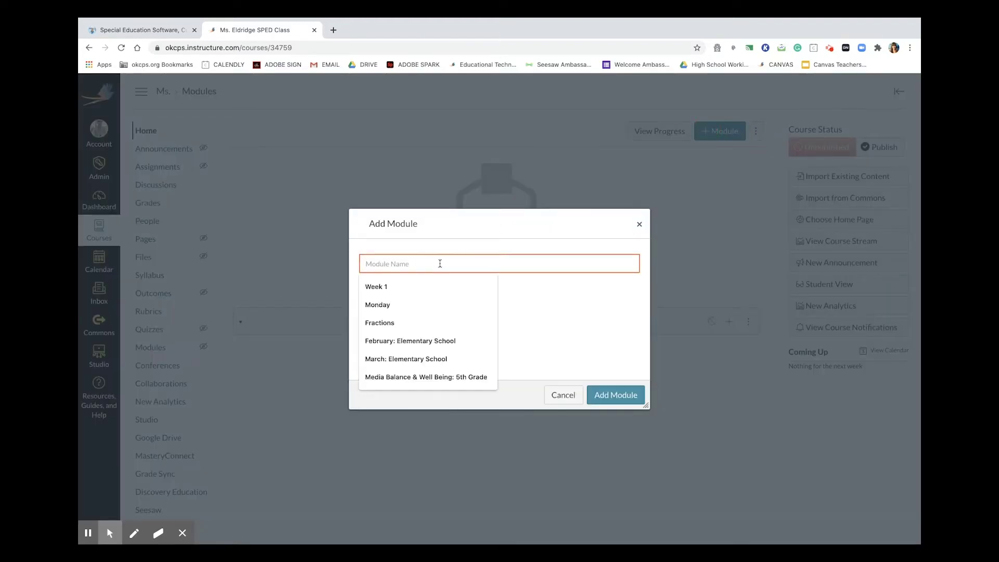
text(Week 1)
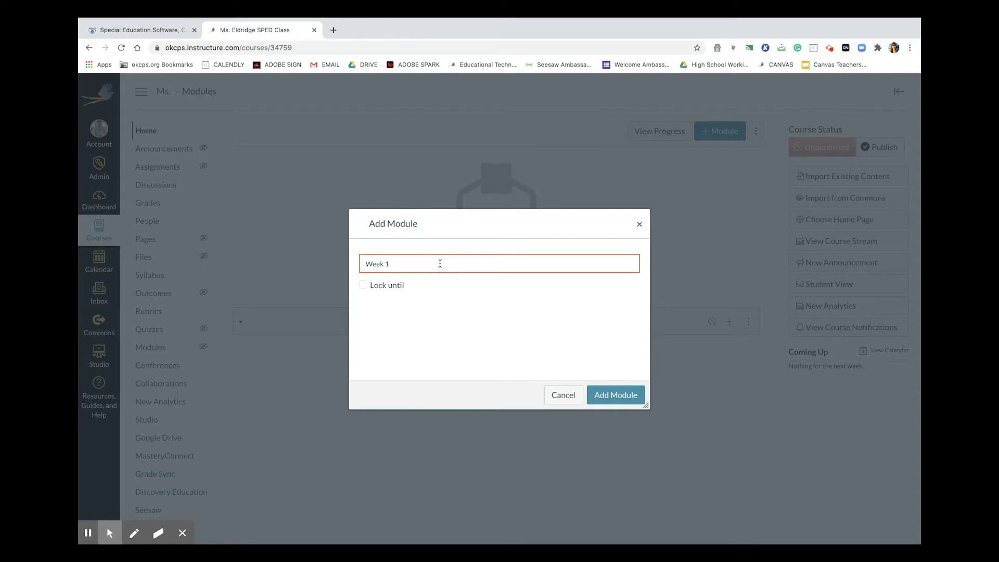
click(617, 396)
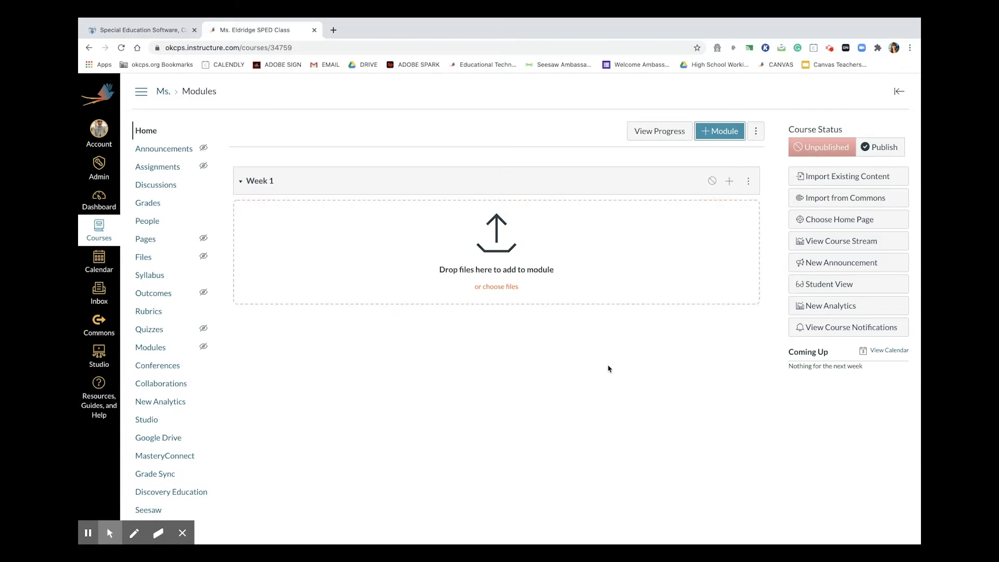
Step: Add a text header reading 'Monday' to the Week 1 module
click(729, 183)
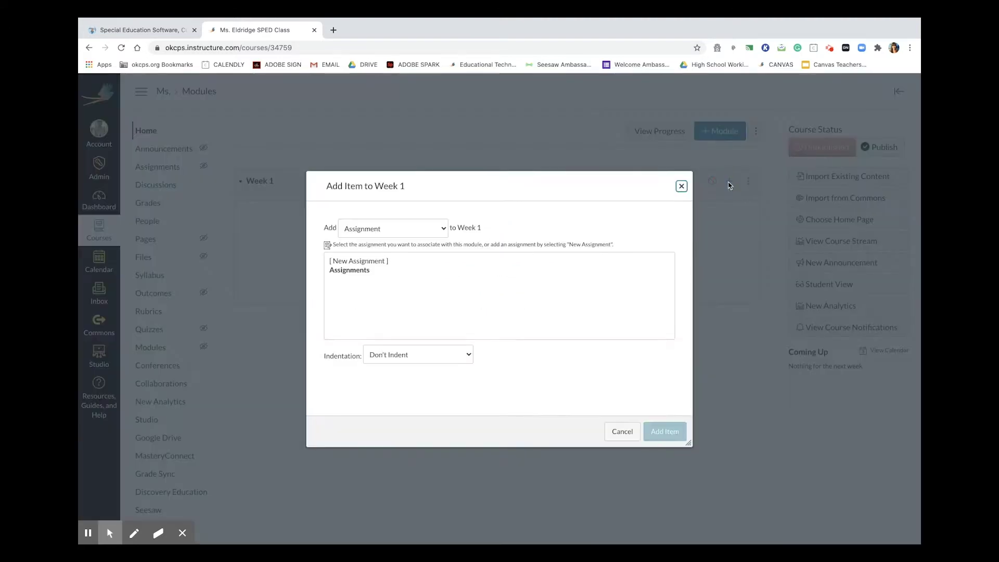
click(430, 224)
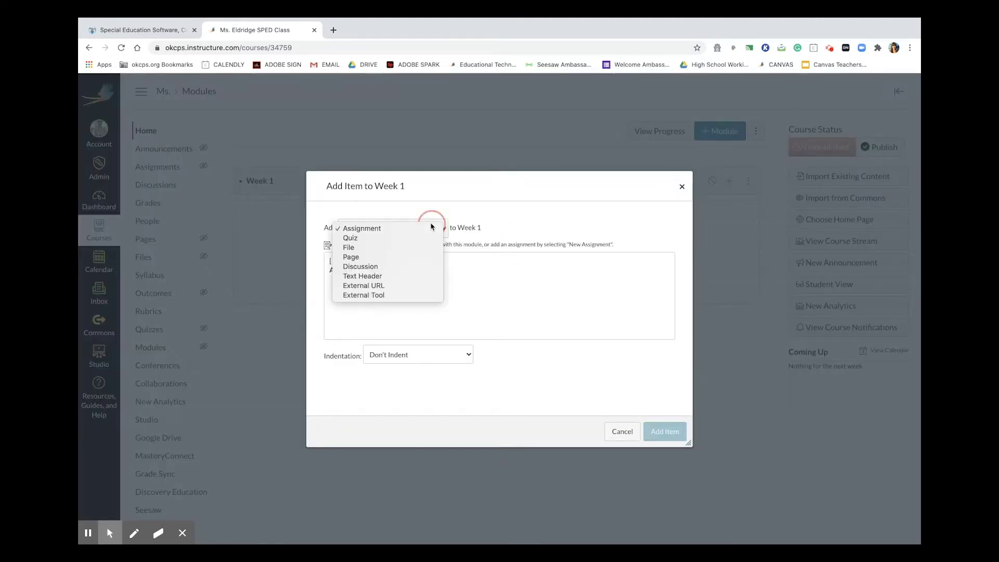
click(414, 276)
click(385, 259)
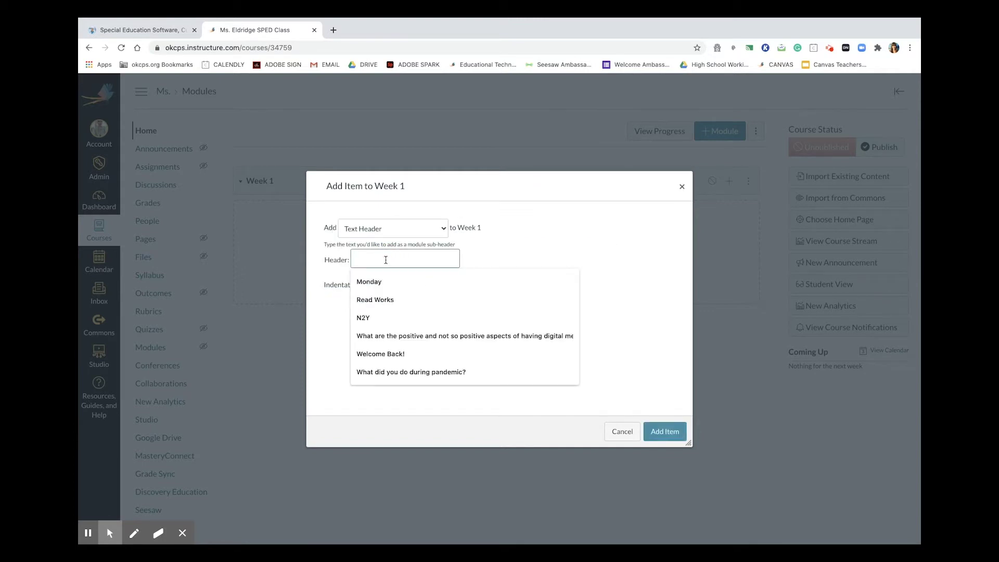
text(Monday)
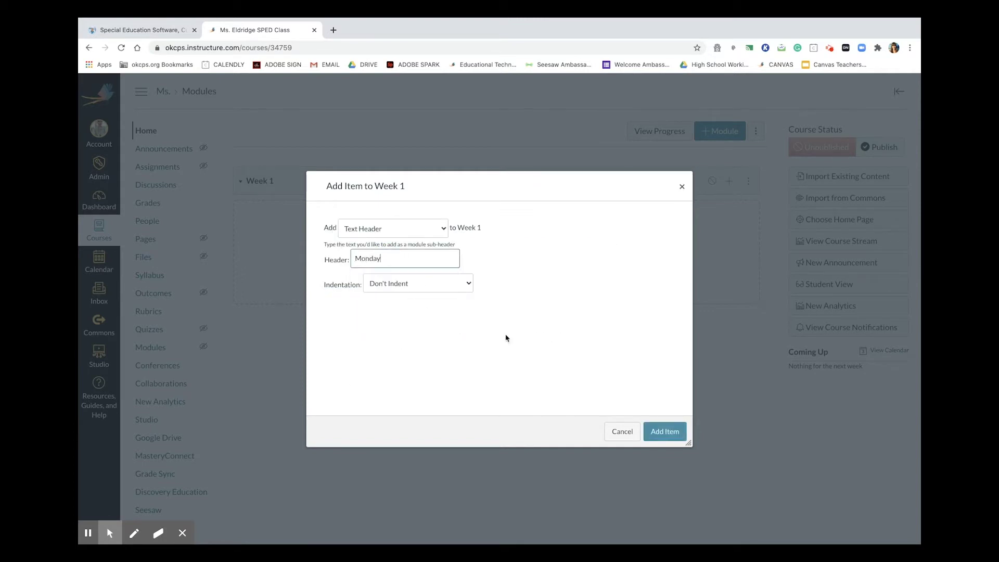
click(665, 432)
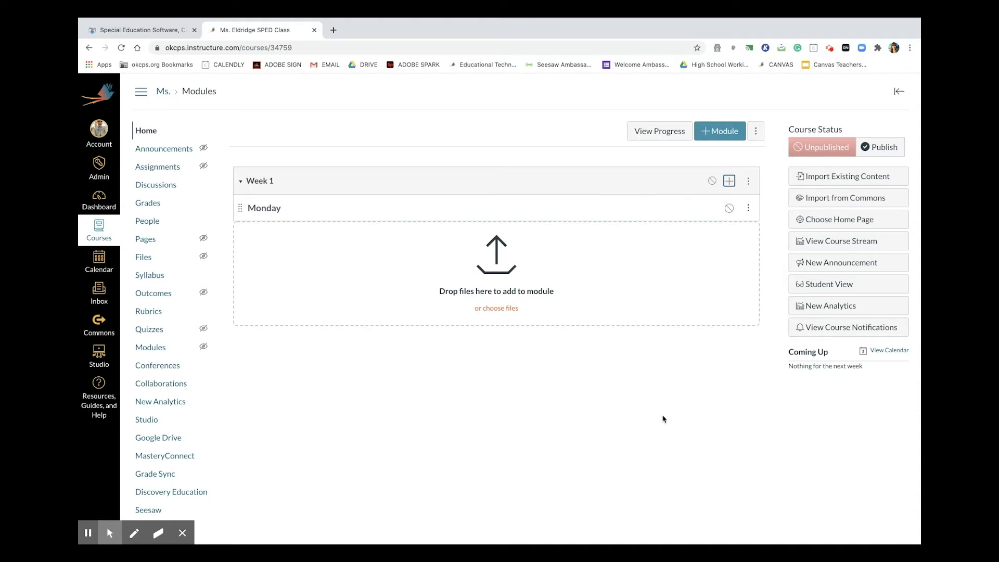
Step: Add a brand-new assignment named 'Monday N2Y' to Week 1, below the Monday header
click(729, 182)
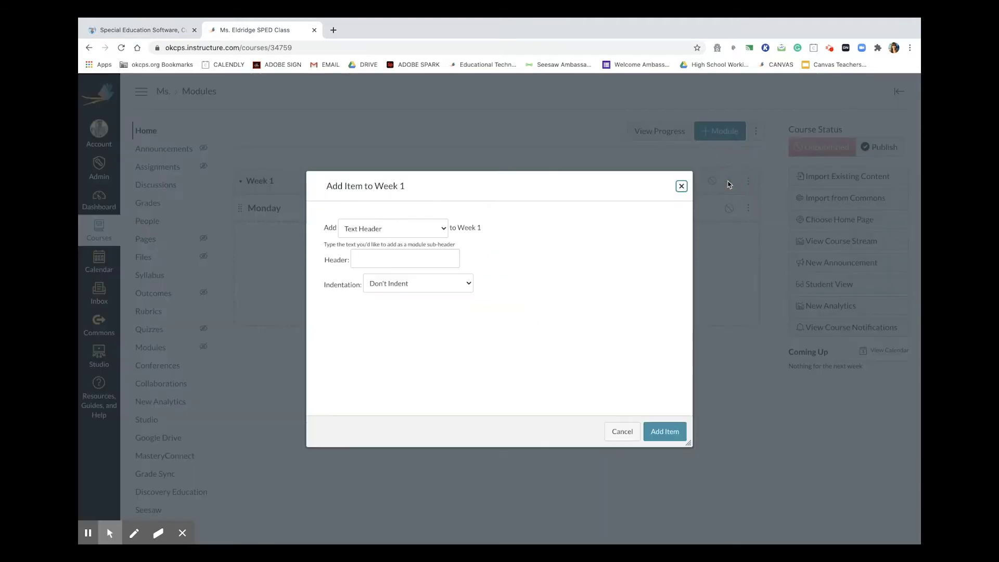
click(378, 230)
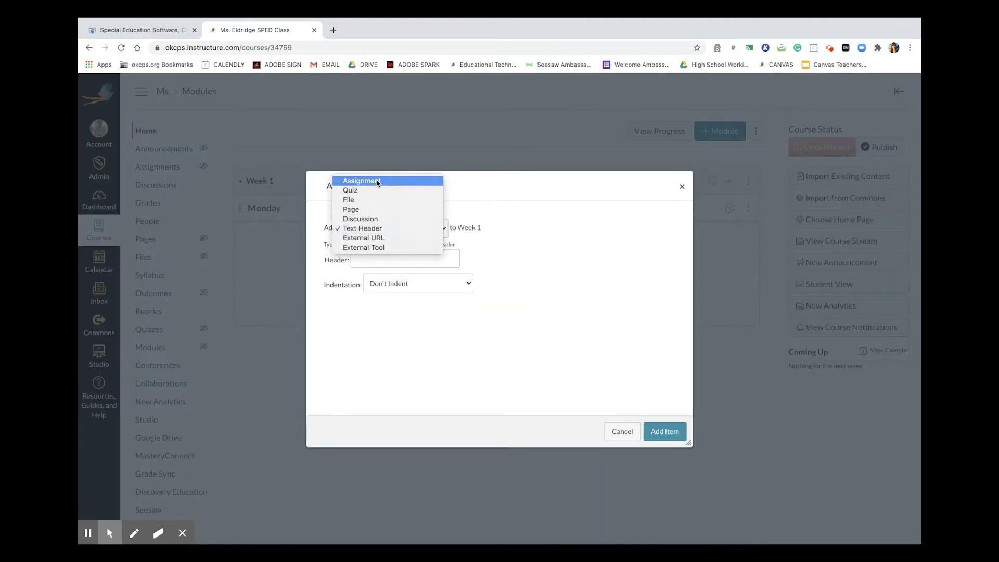
click(378, 182)
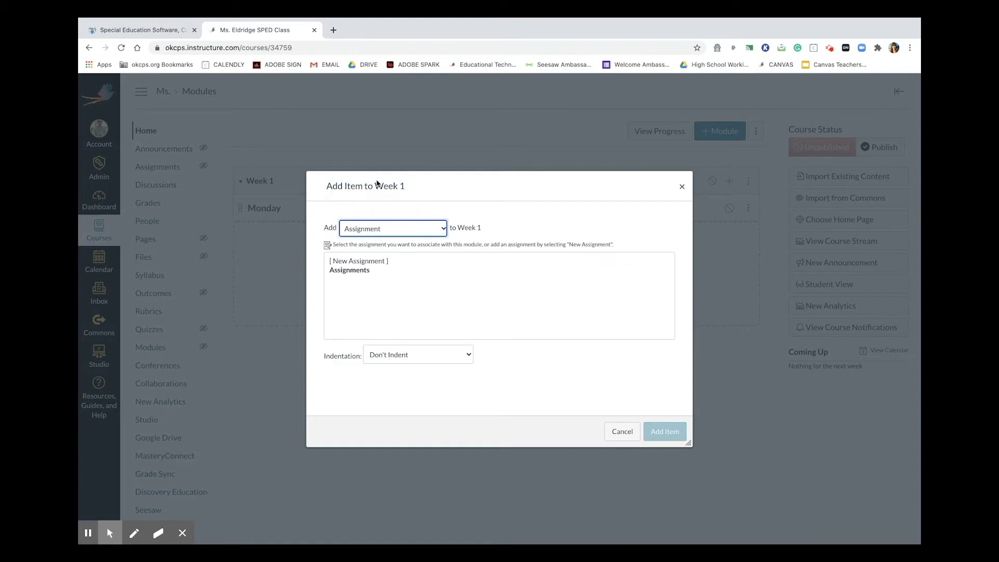
click(372, 262)
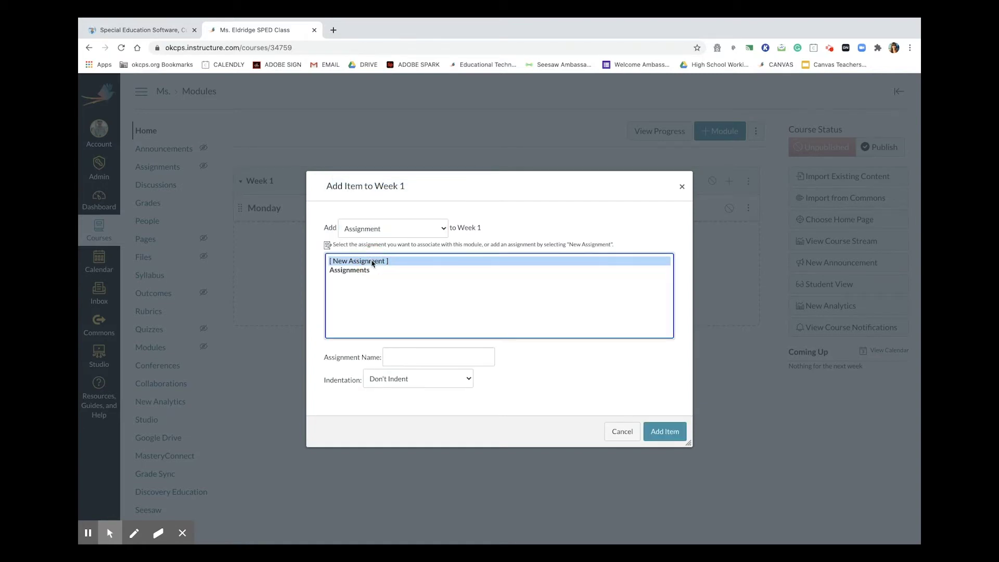
click(399, 356)
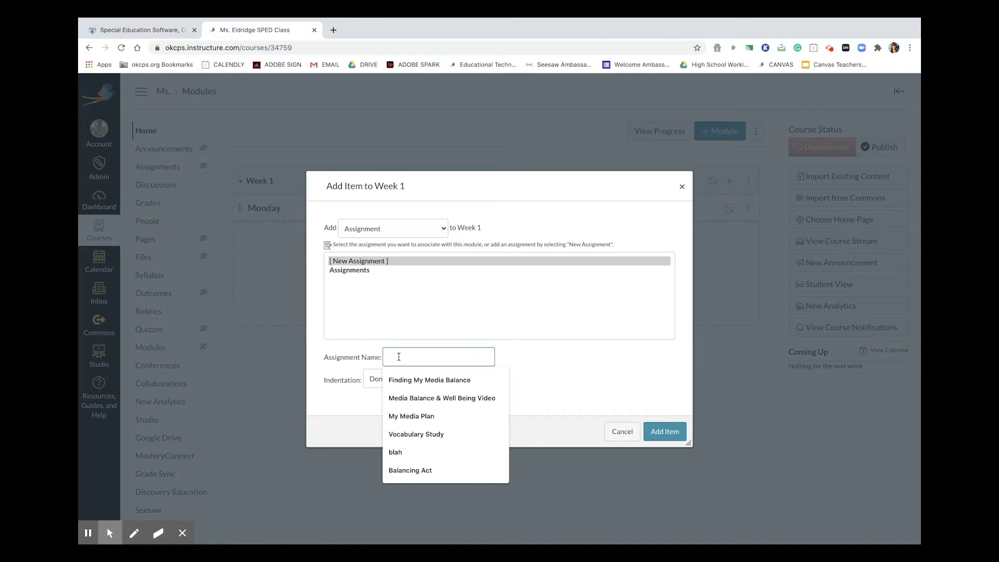
text(Monda)
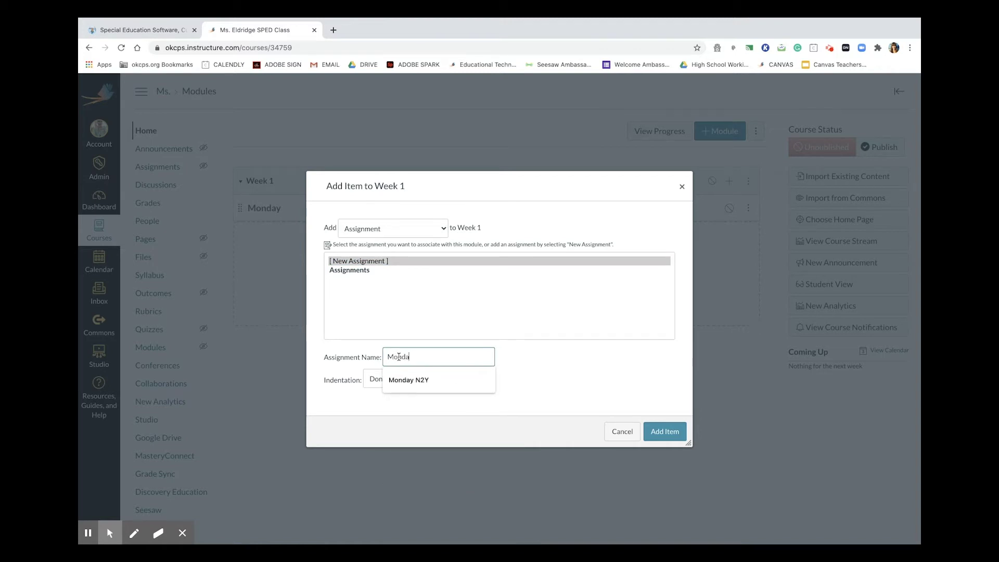
text(y N2Y)
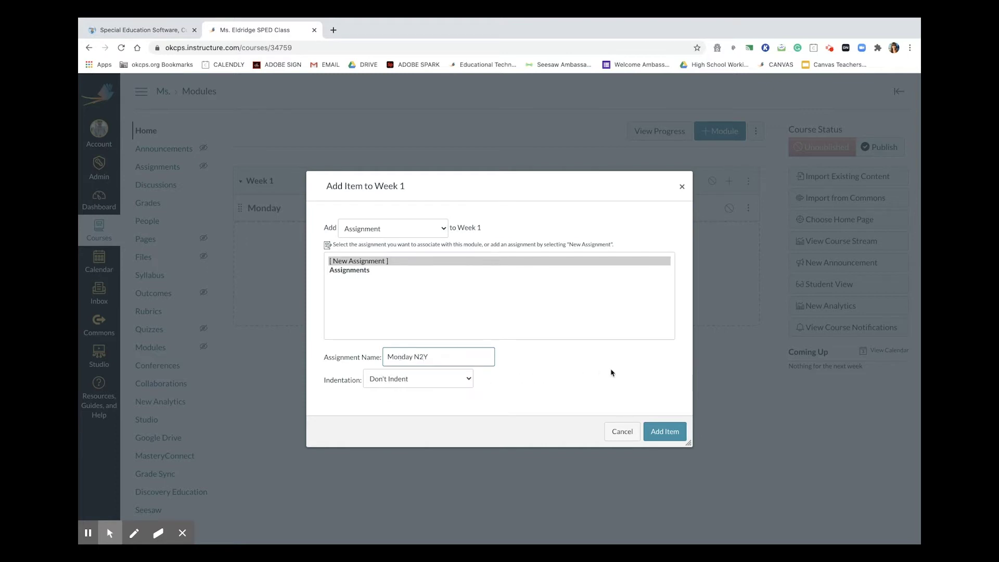
click(663, 432)
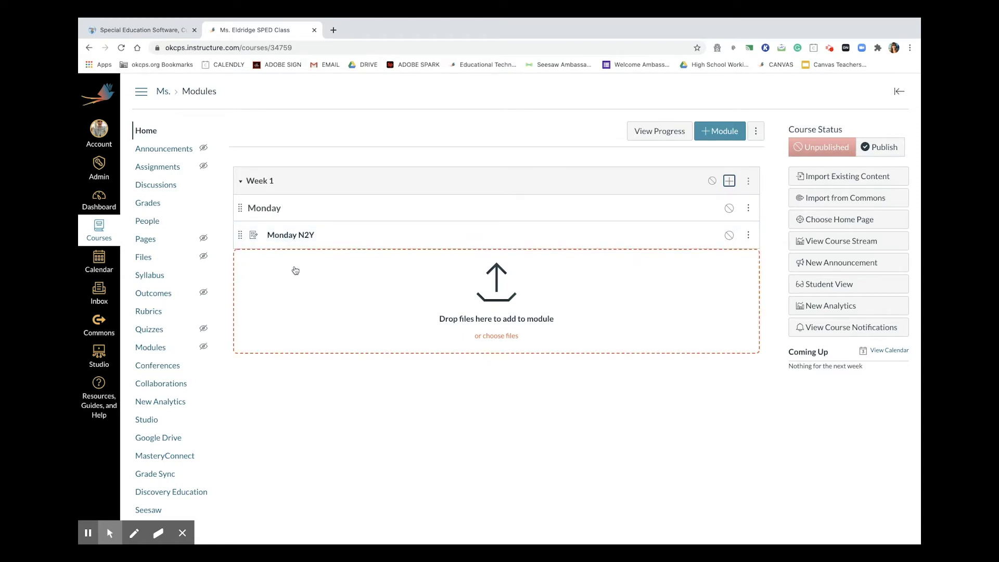
Step: Edit the Monday N2Y assignment and enter 'N2Y Login' as its description
click(294, 237)
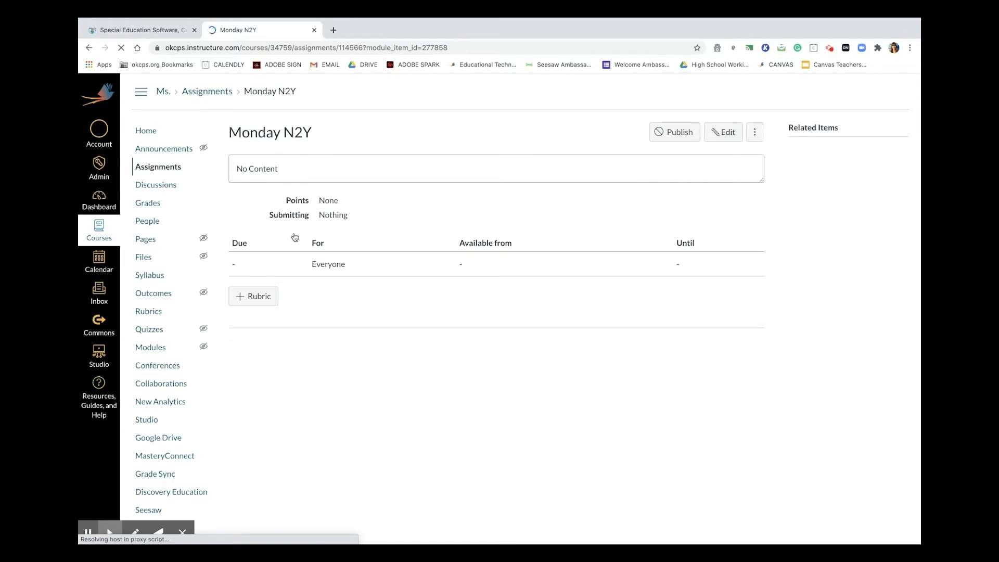
click(723, 135)
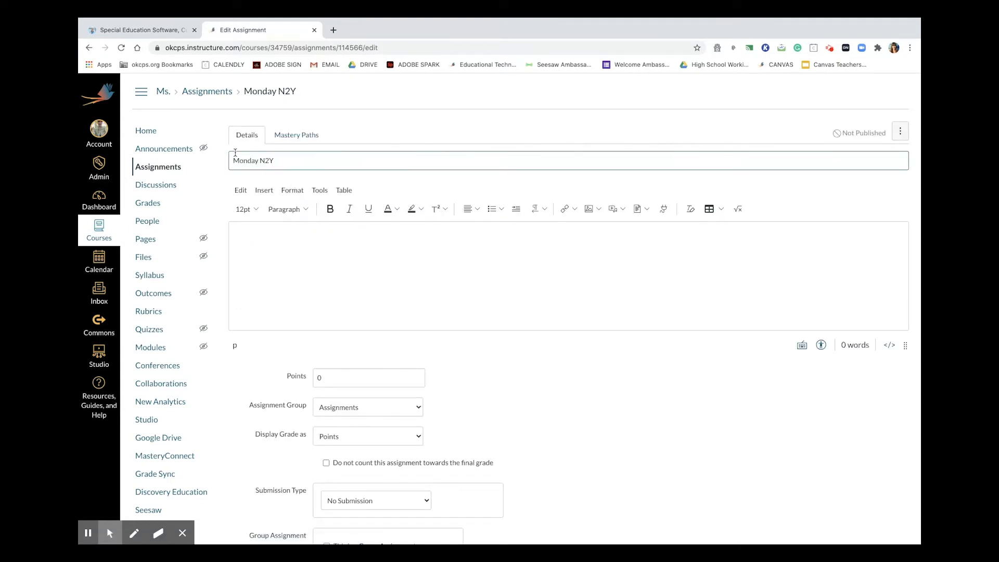
click(264, 240)
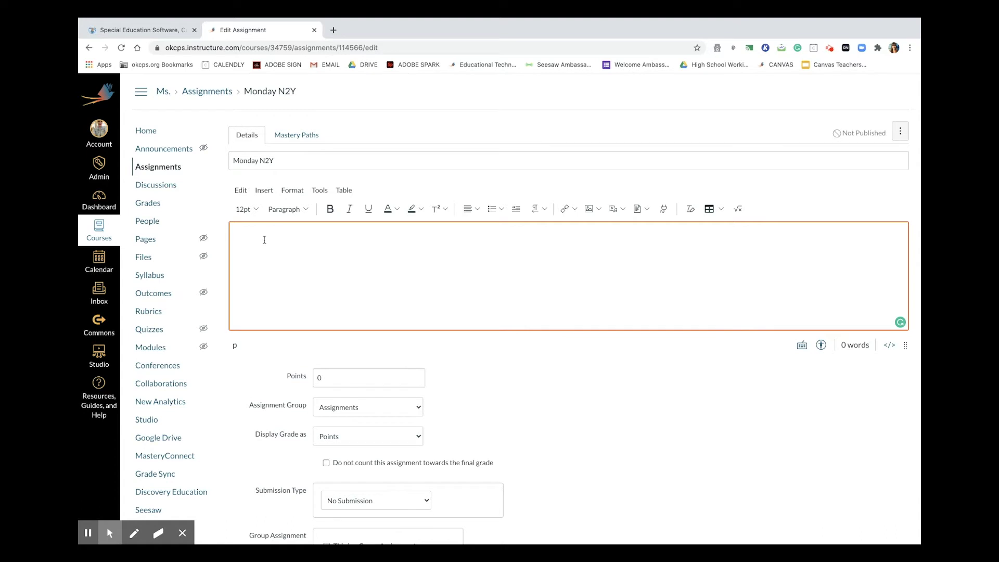
text(N2Y Login)
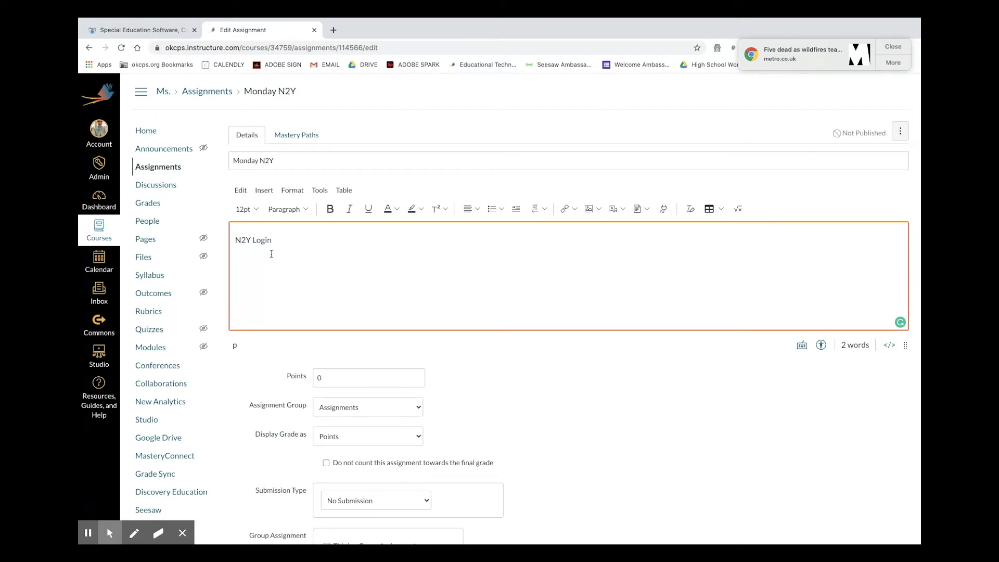
Step: Copy the n2y website address from its tab, then return to the assignment editor
click(147, 30)
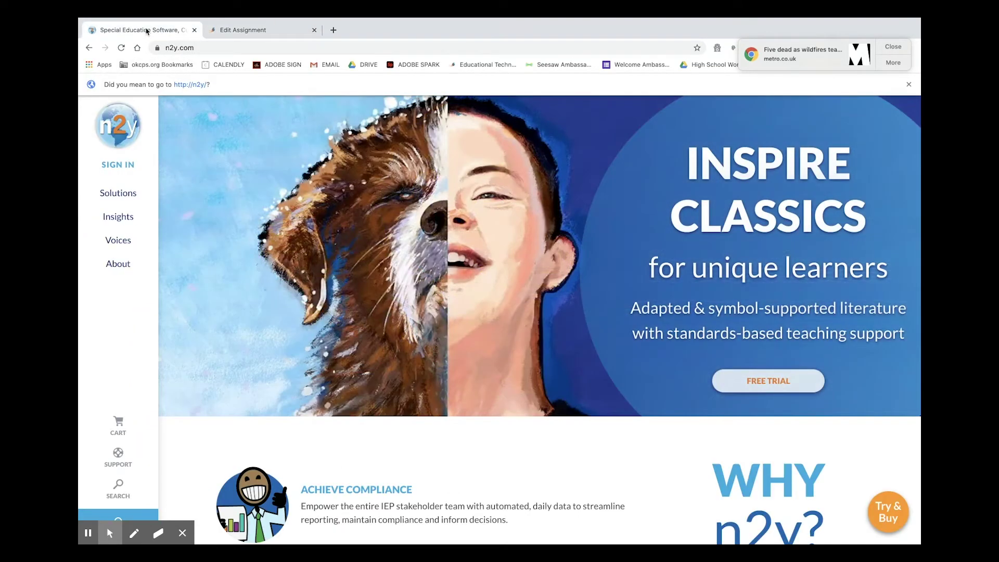
click(209, 51)
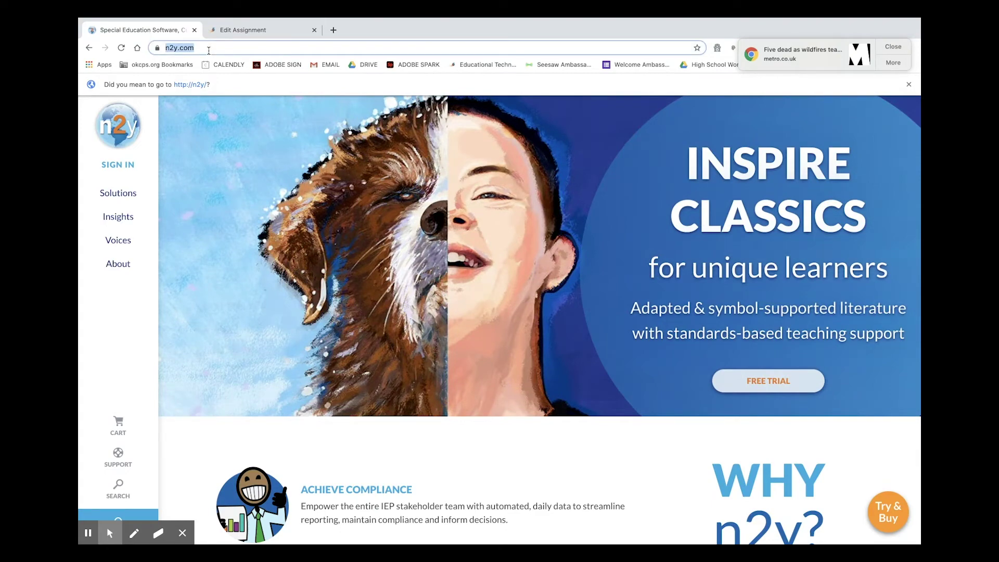
click(229, 32)
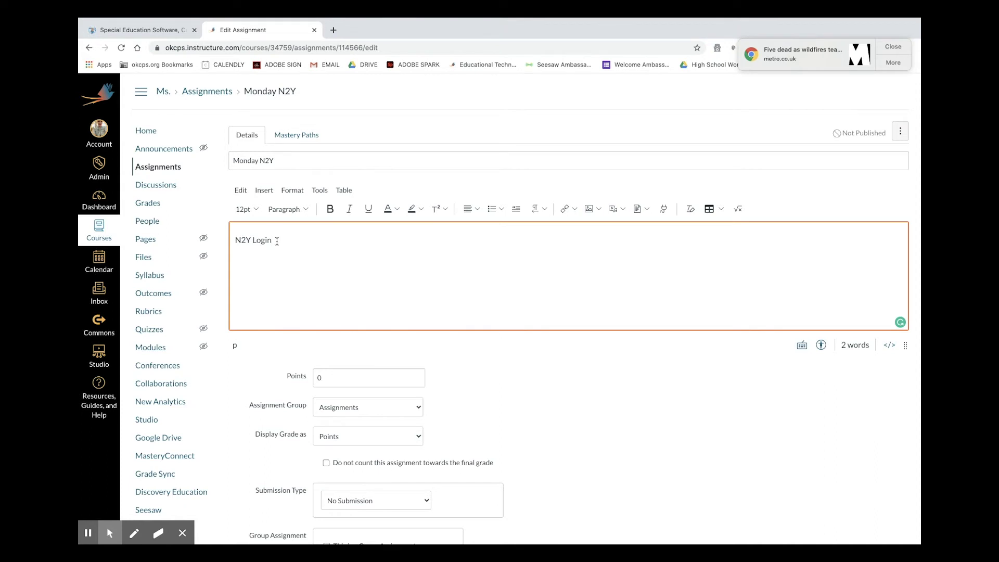
drag(276, 241, 237, 242)
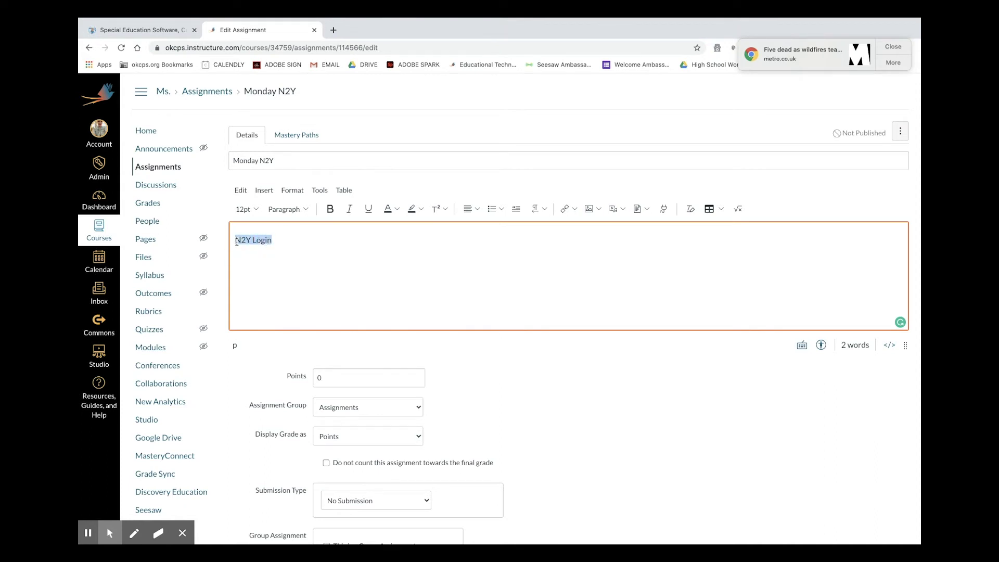
click(569, 209)
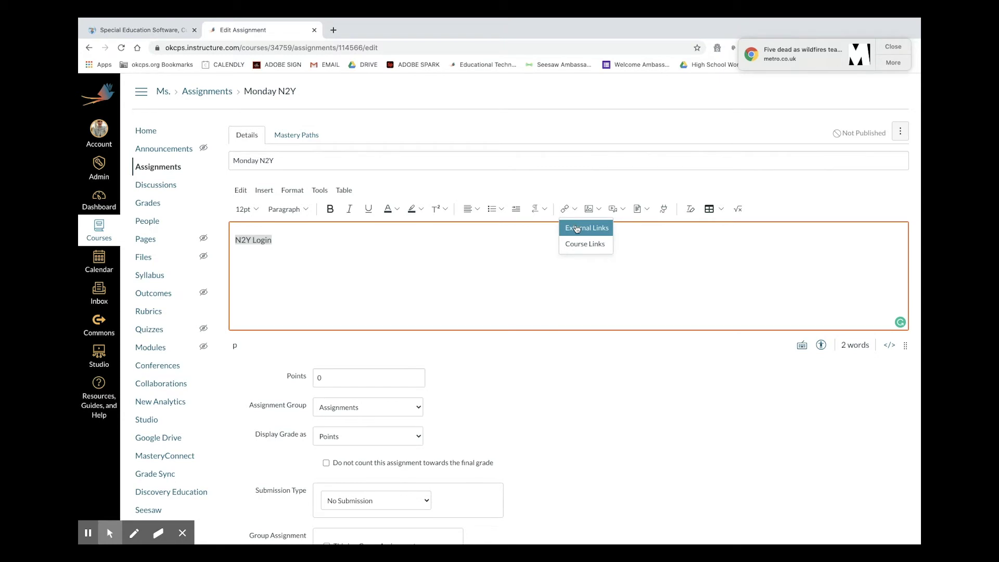
click(576, 229)
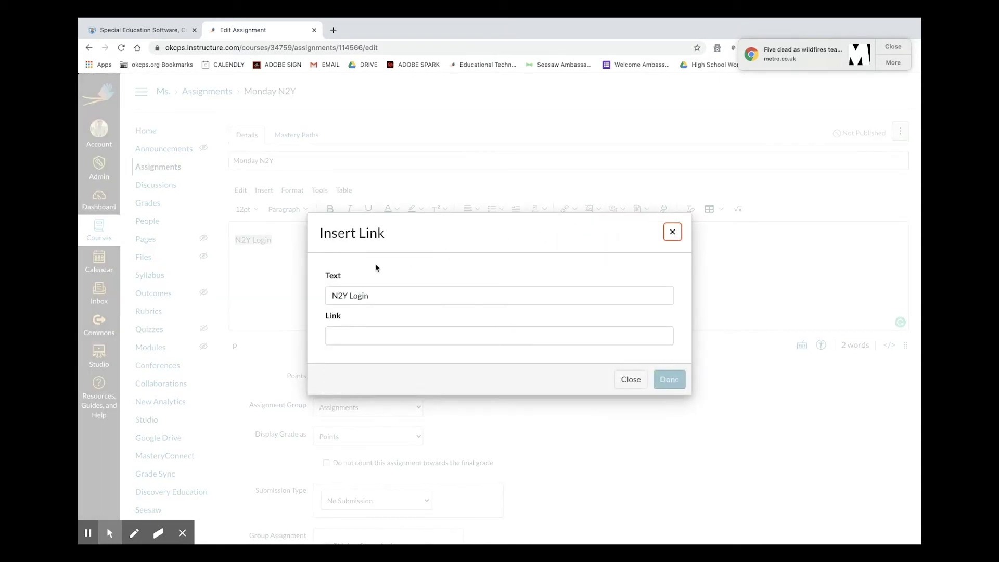
click(352, 331)
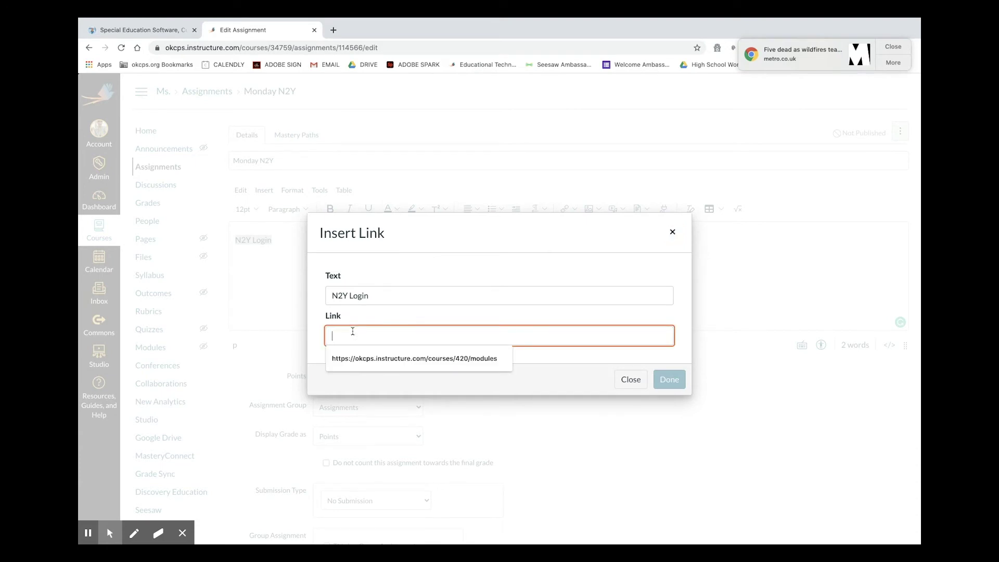
text(https://www.n2y.com/)
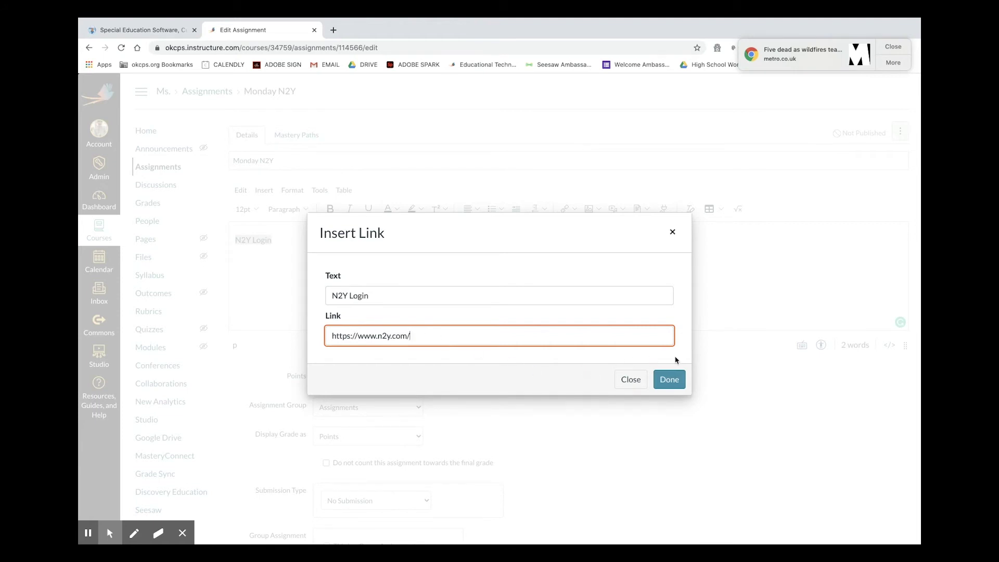
click(670, 380)
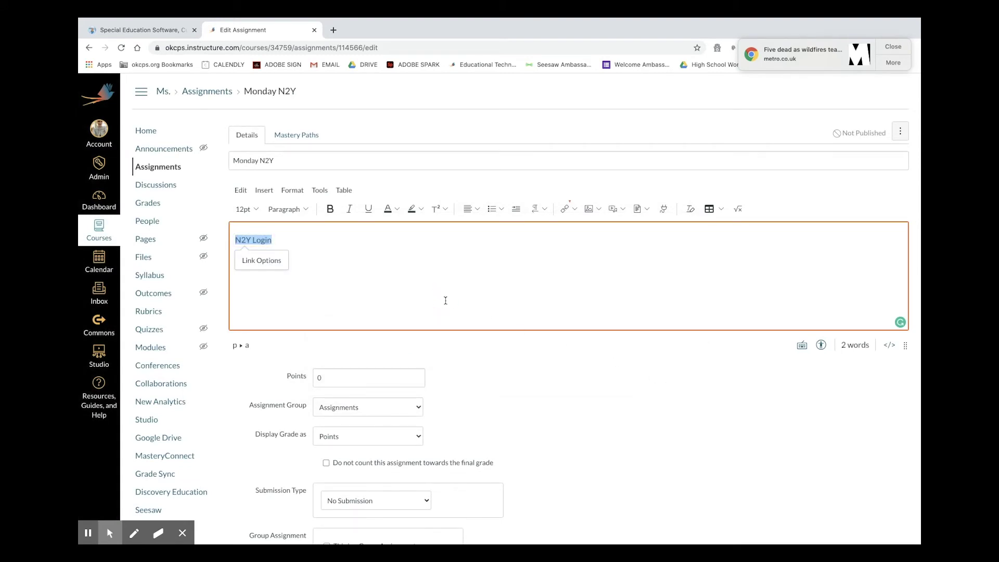
scroll(445, 300, down, 2)
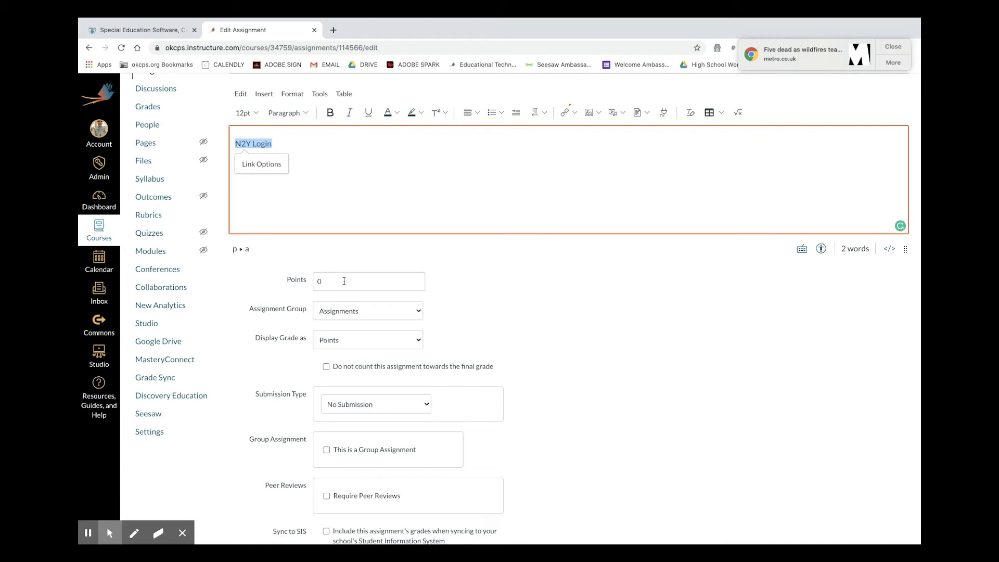
click(343, 281)
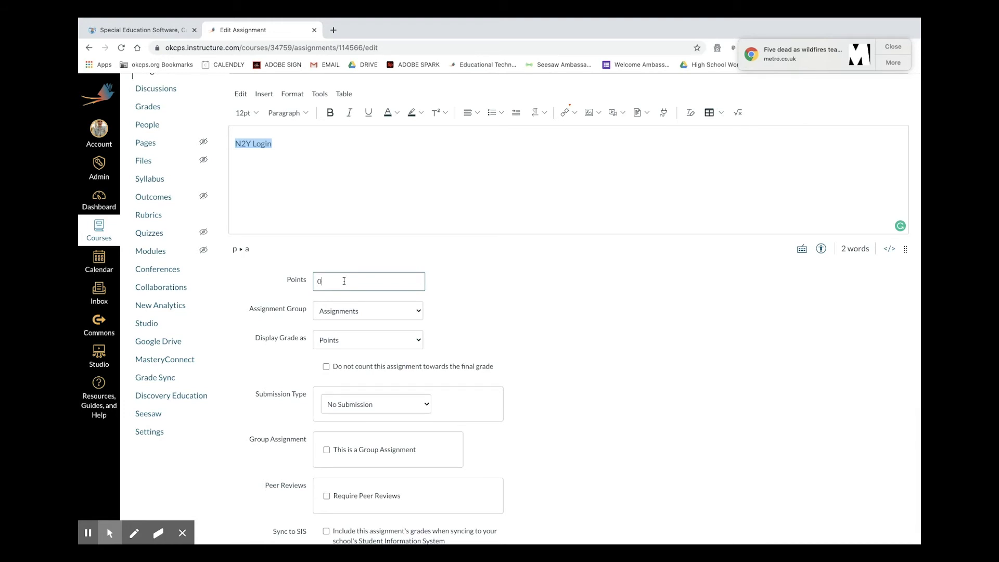
scroll(344, 280, down, 1)
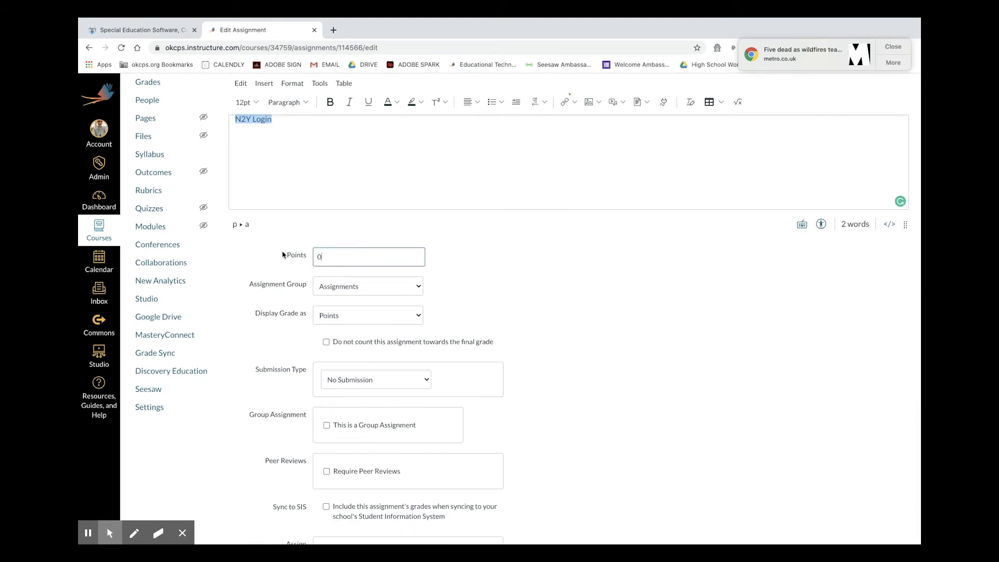
scroll(283, 254, down, 3)
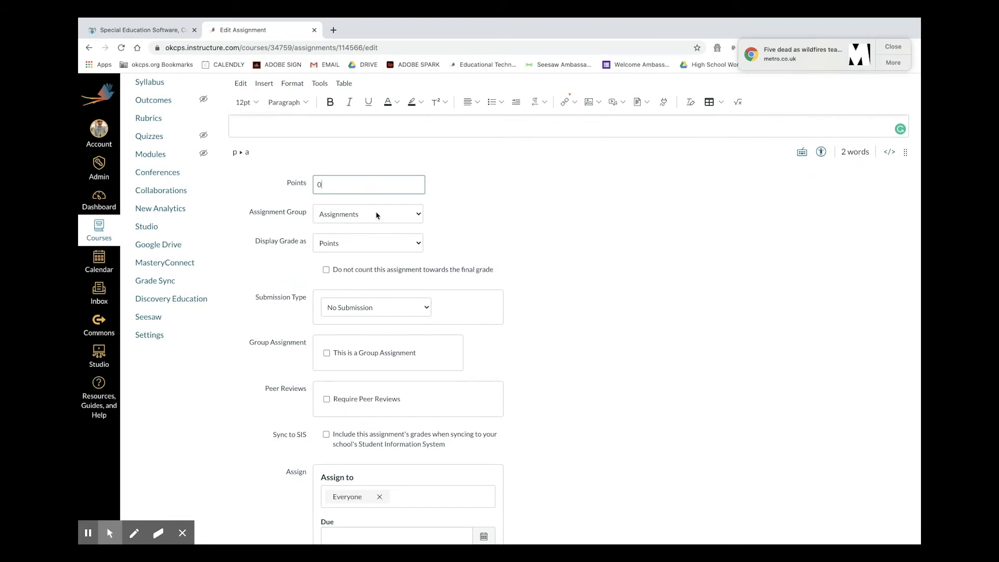
click(332, 246)
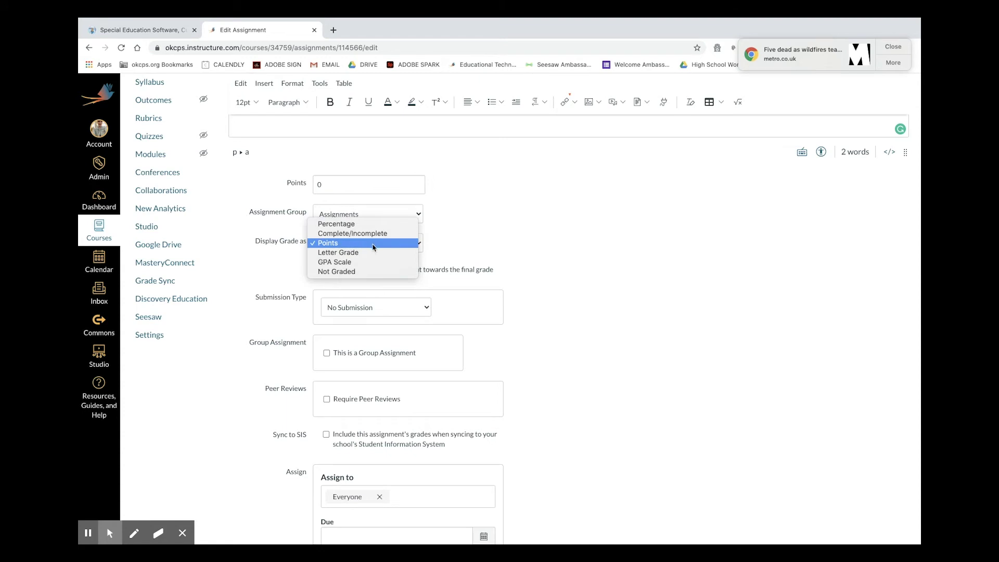
click(372, 243)
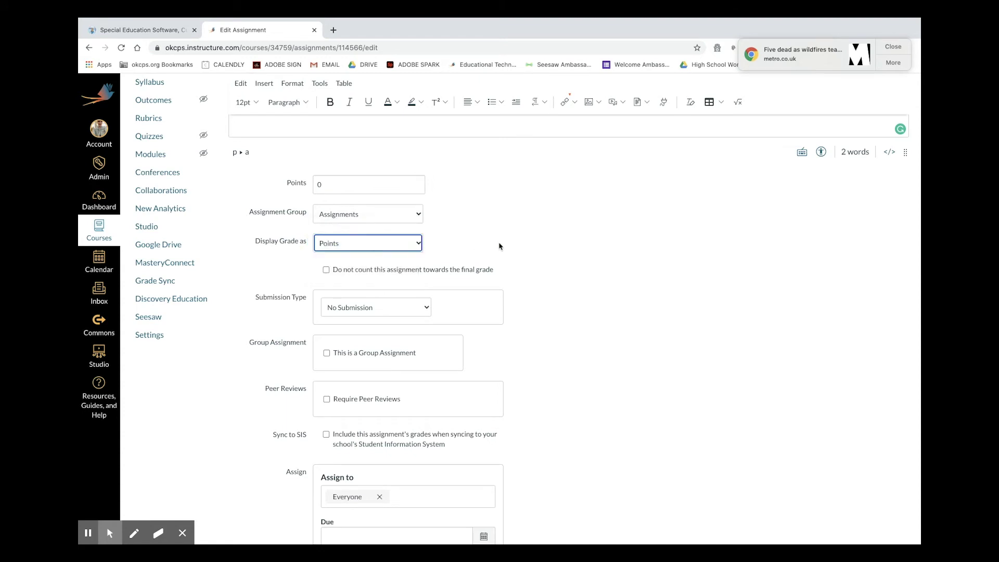
scroll(499, 246, down, 3)
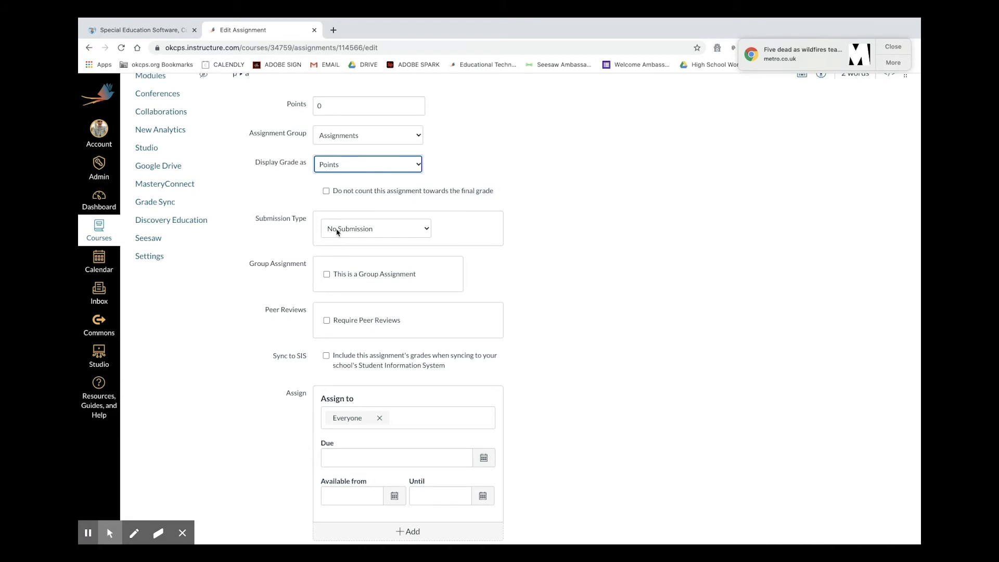
click(385, 227)
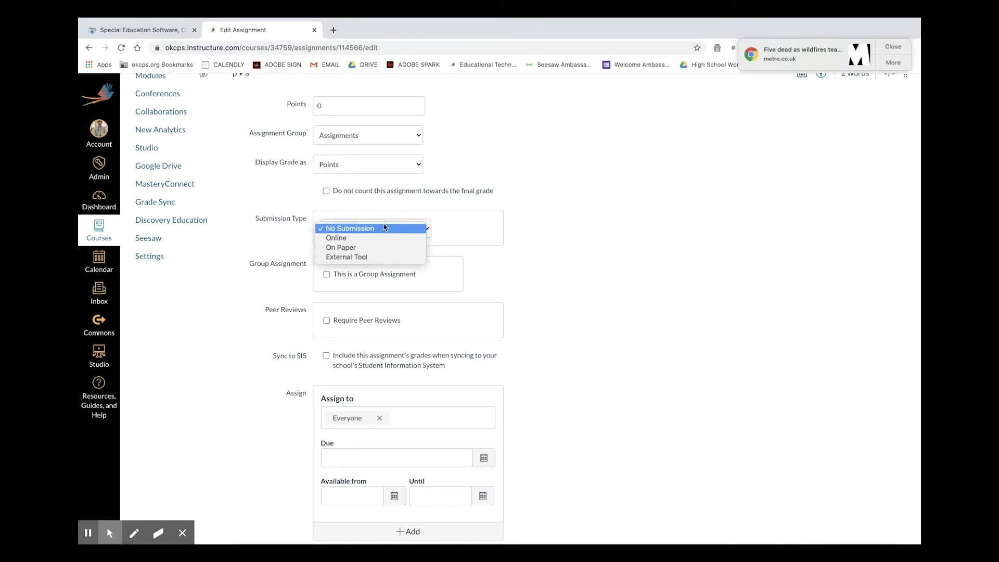
click(385, 238)
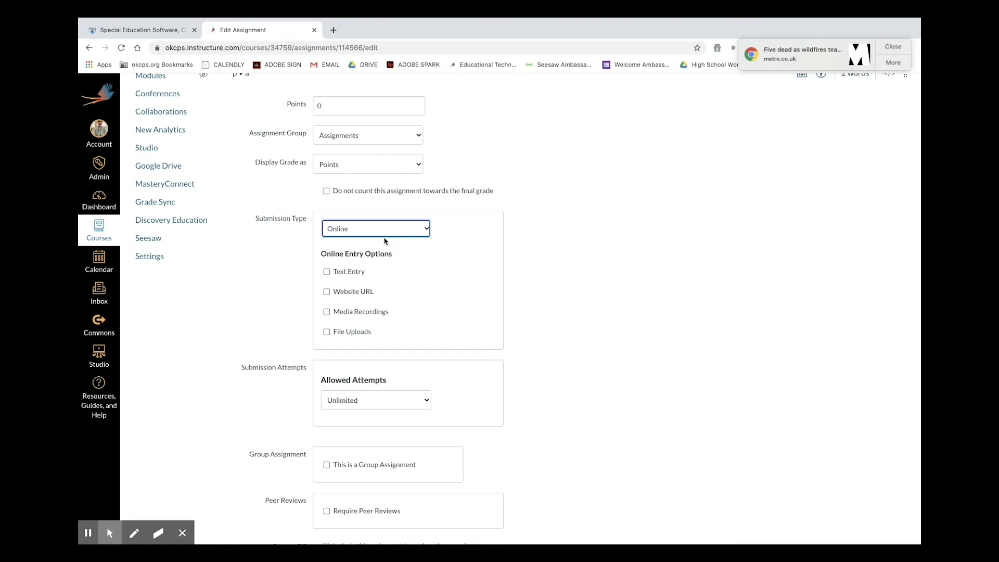
click(327, 293)
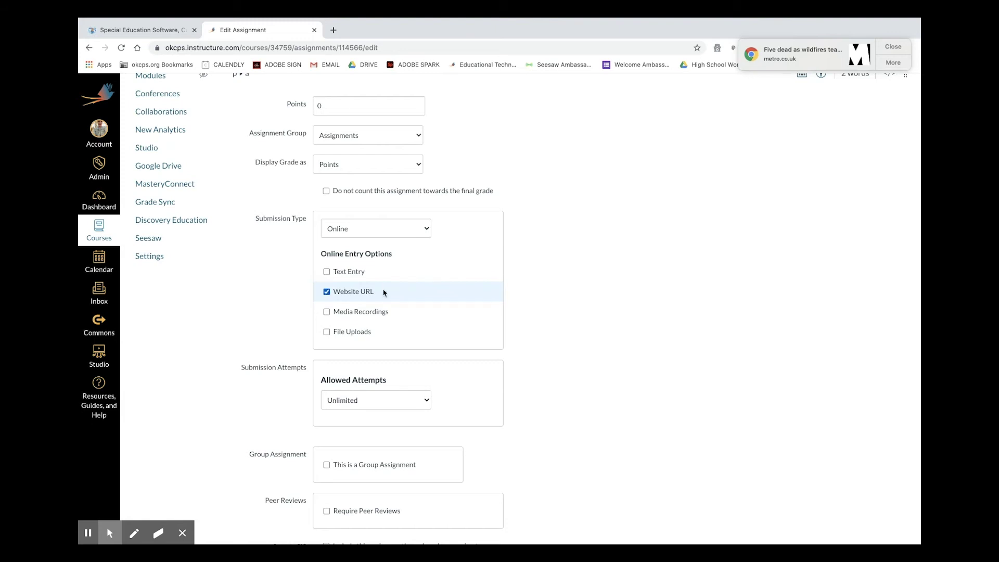
scroll(539, 258, up, 3)
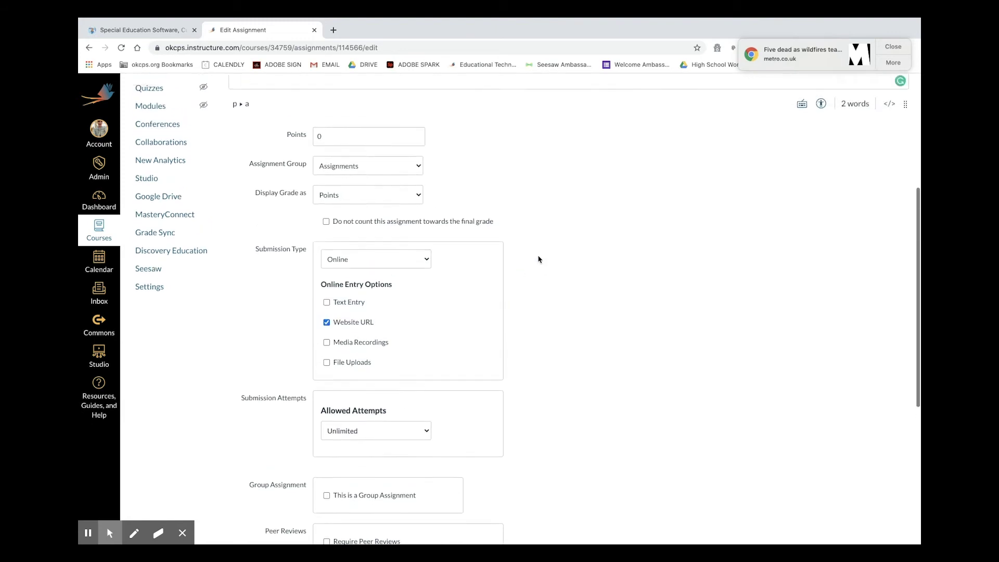
scroll(538, 259, up, 1)
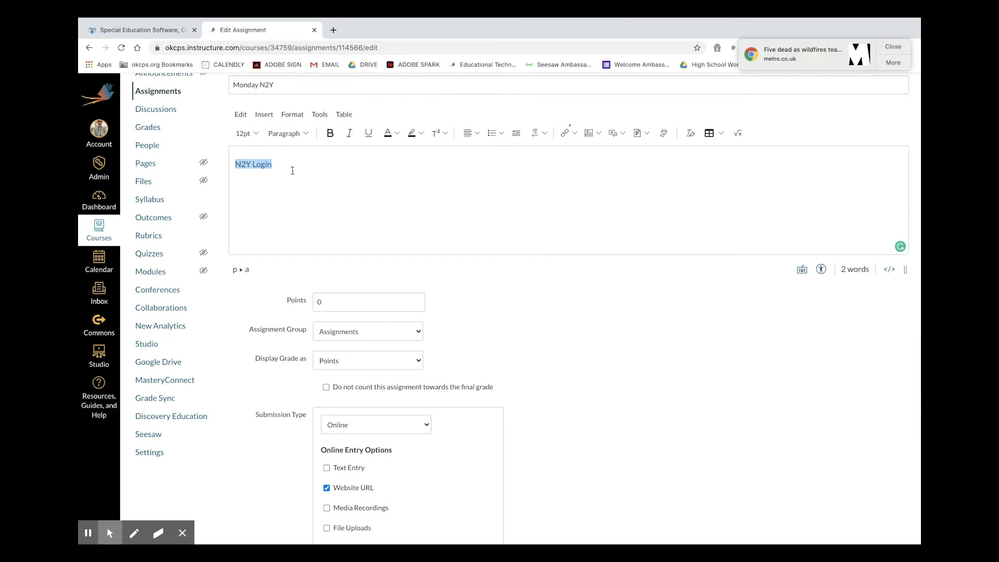
scroll(525, 359, down, 5)
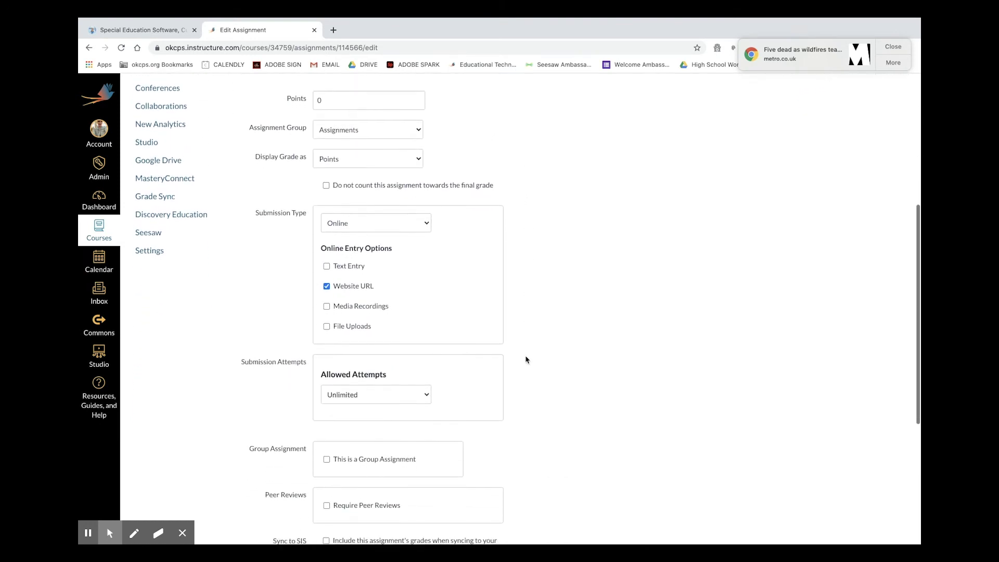
scroll(526, 360, down, 1)
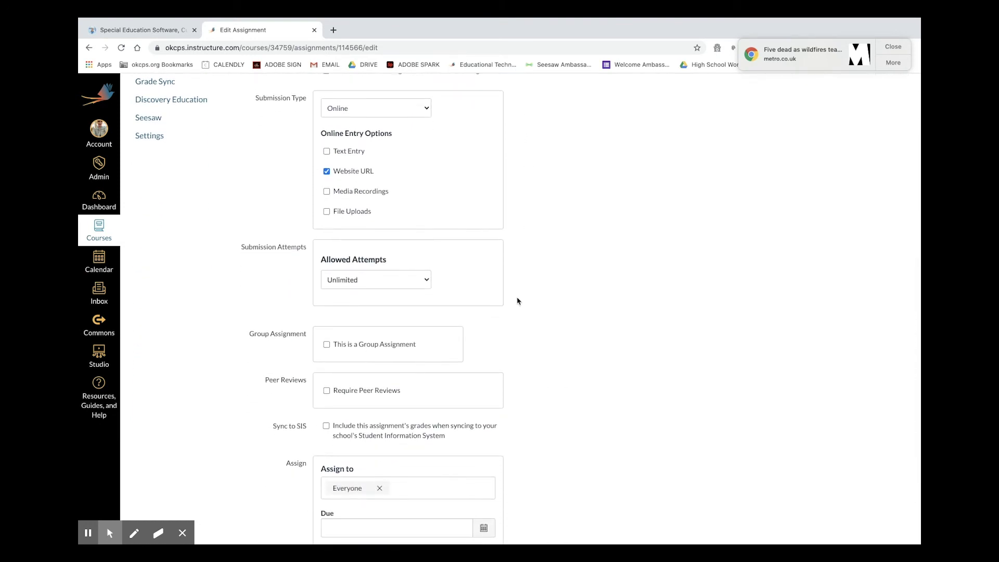
scroll(518, 299, down, 1)
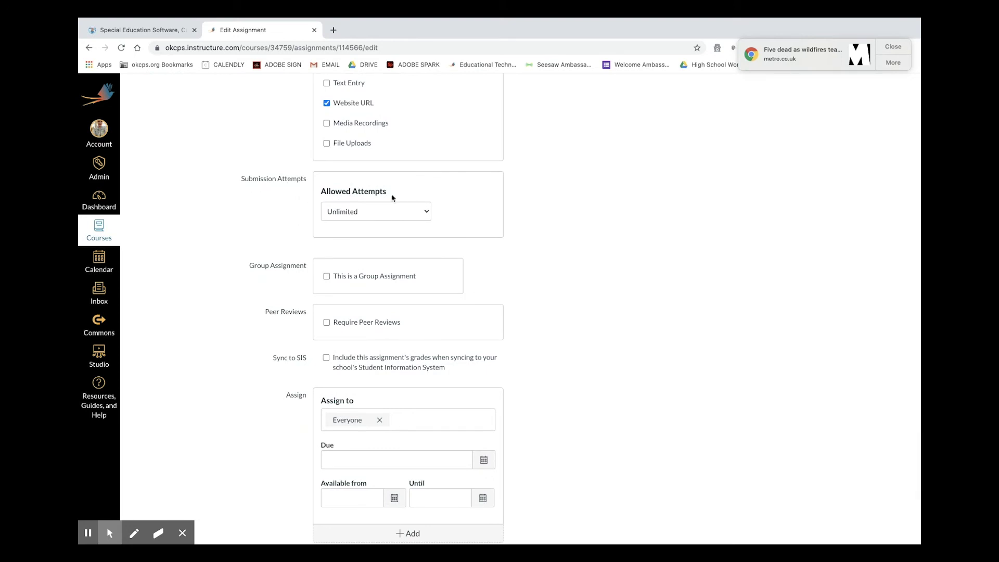
Step: Change Allowed Attempts from Unlimited to Limited, keeping Number of Attempts at 1
click(408, 214)
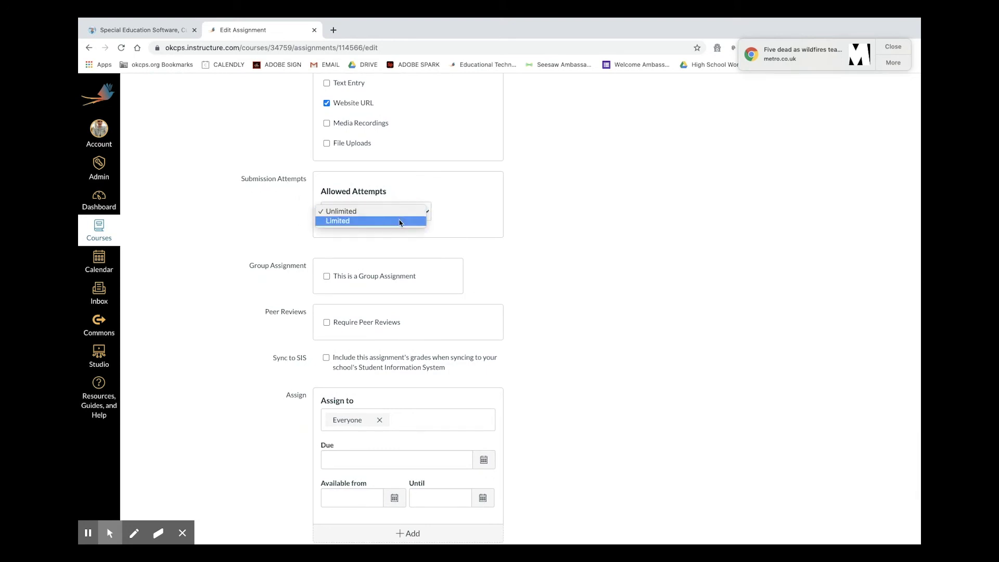
click(400, 221)
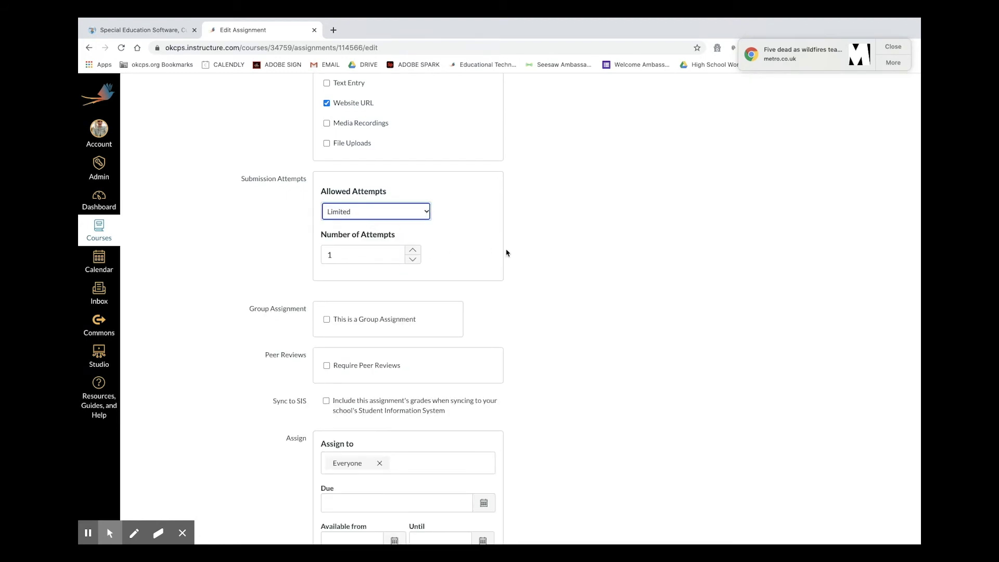
scroll(539, 278, down, 1)
scroll(539, 278, down, 1)
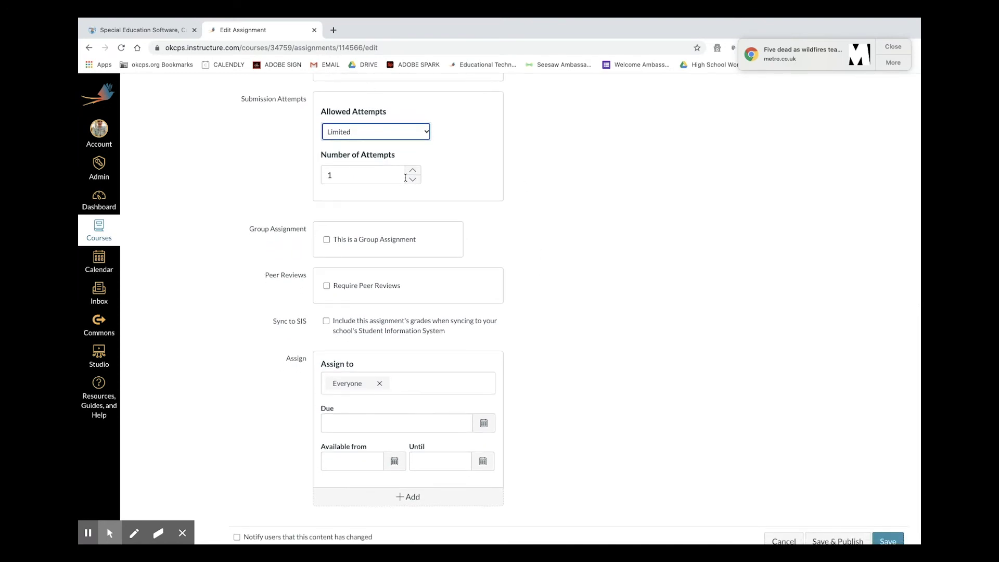
scroll(539, 203, down, 1)
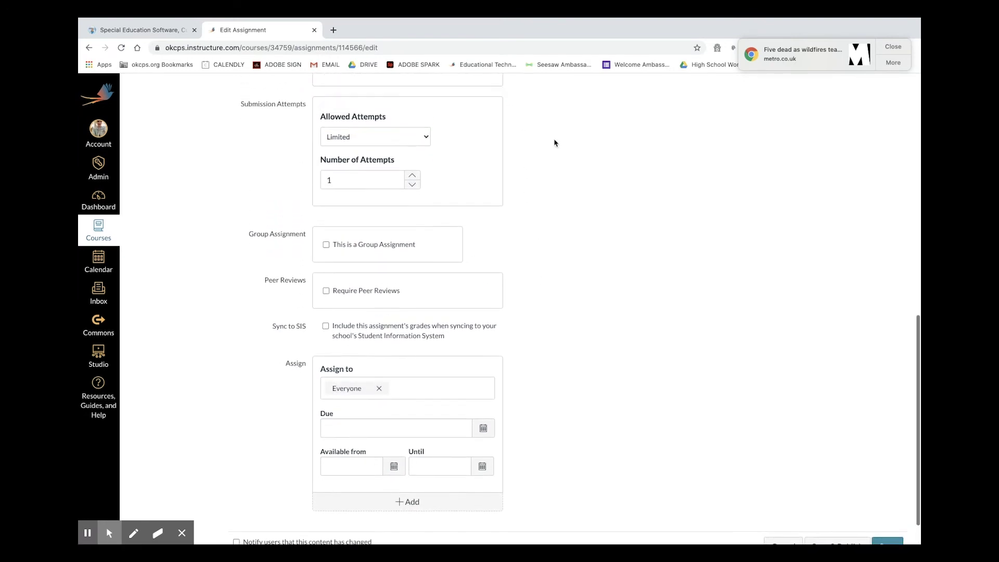
scroll(460, 123, up, 1)
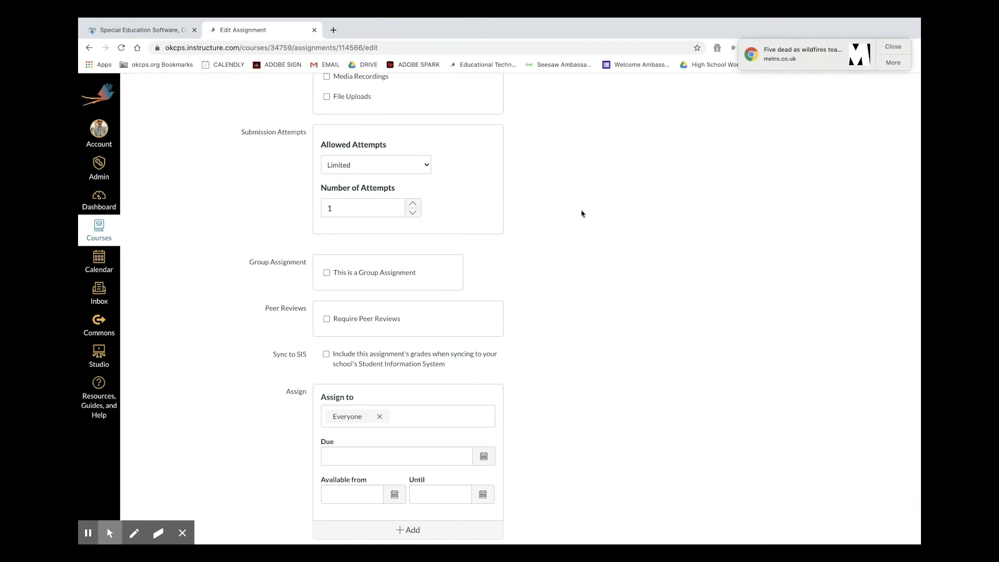
scroll(581, 212, down, 2)
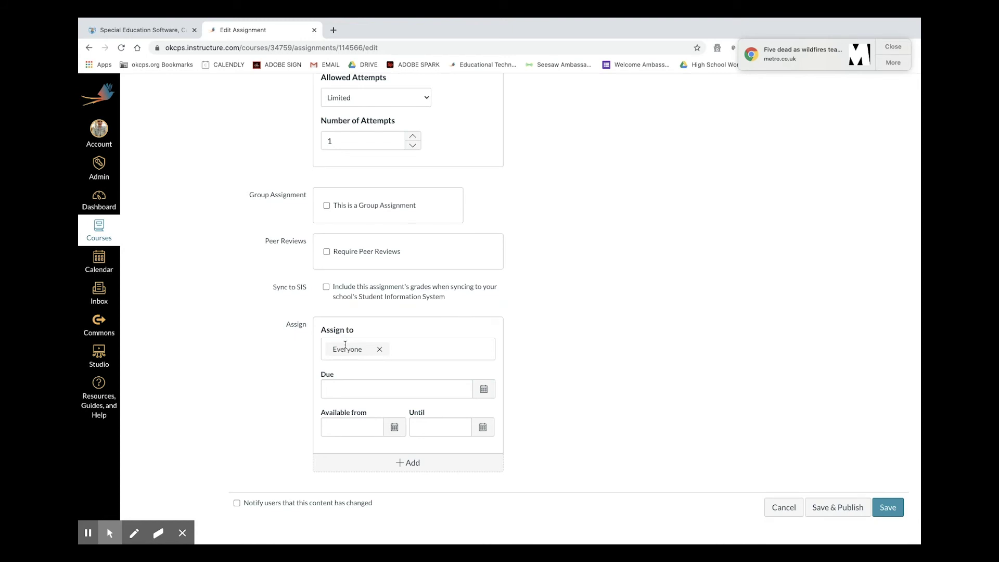
click(425, 349)
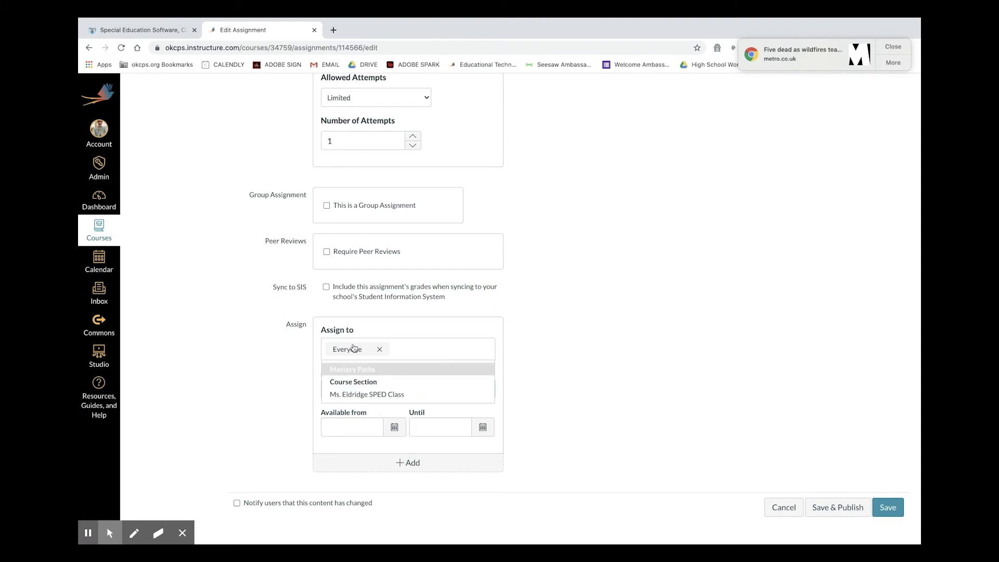
Step: Make the assignment available from Aug 24 12am until Aug 28 11:59pm
click(280, 349)
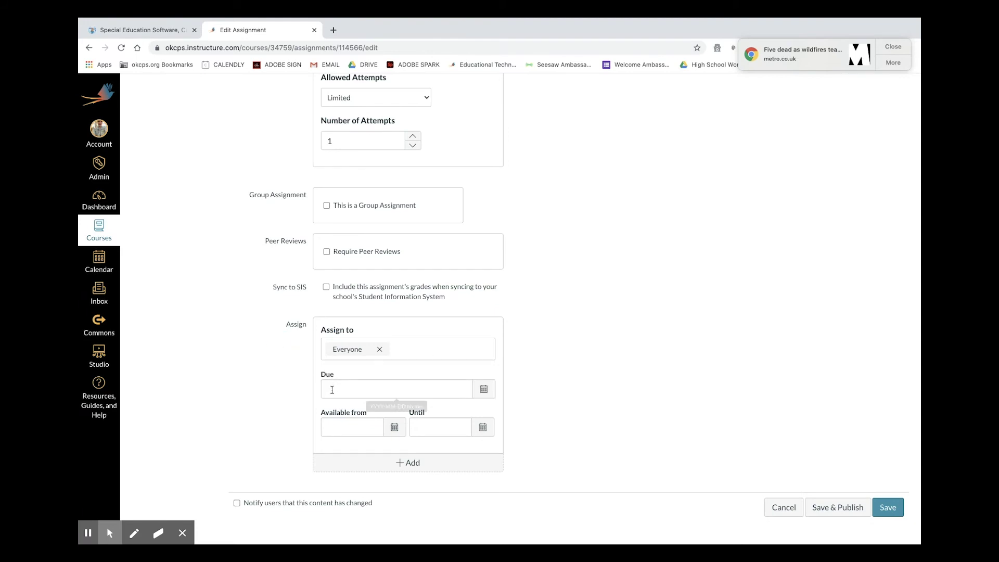
click(483, 391)
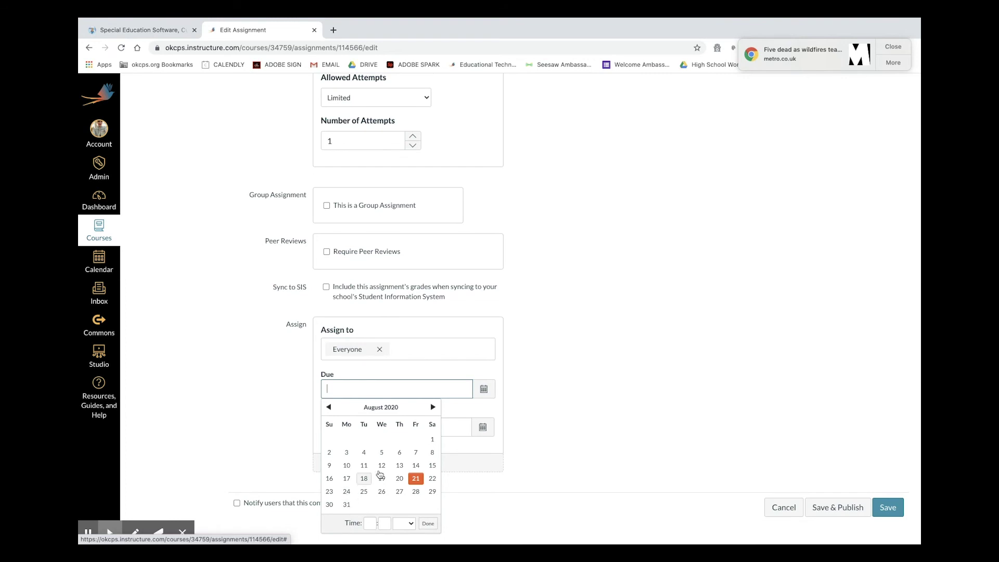
click(532, 398)
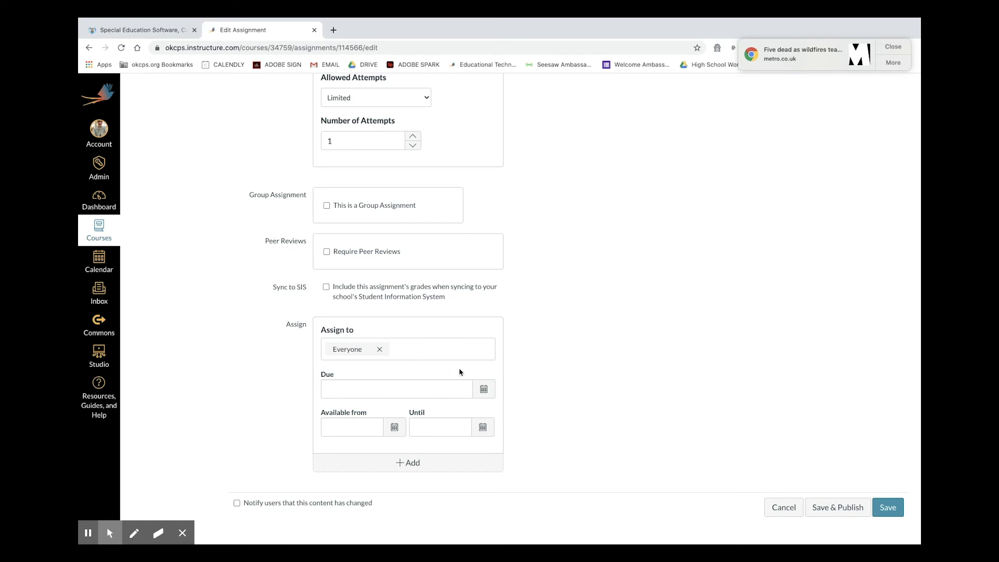
click(391, 428)
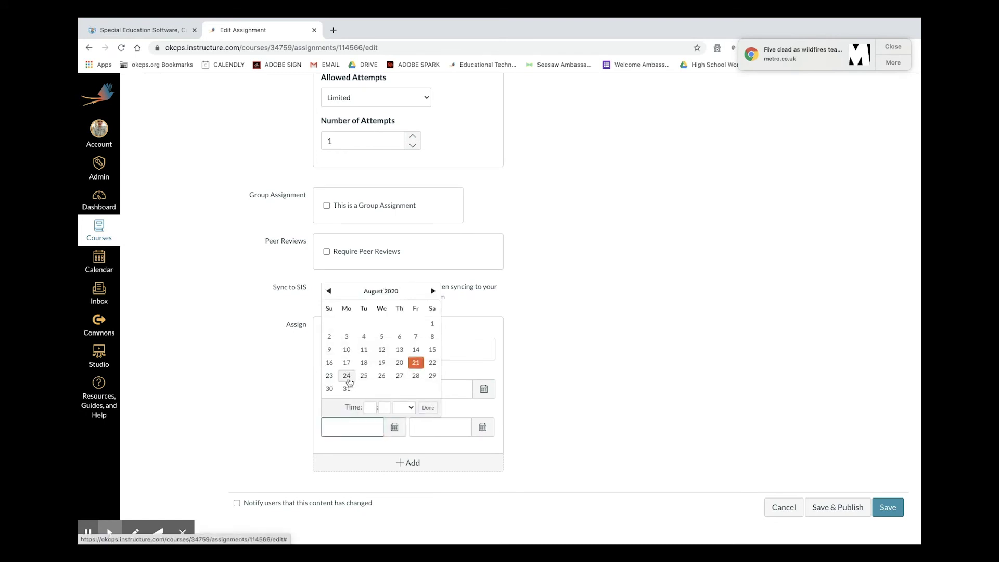
click(347, 376)
click(483, 427)
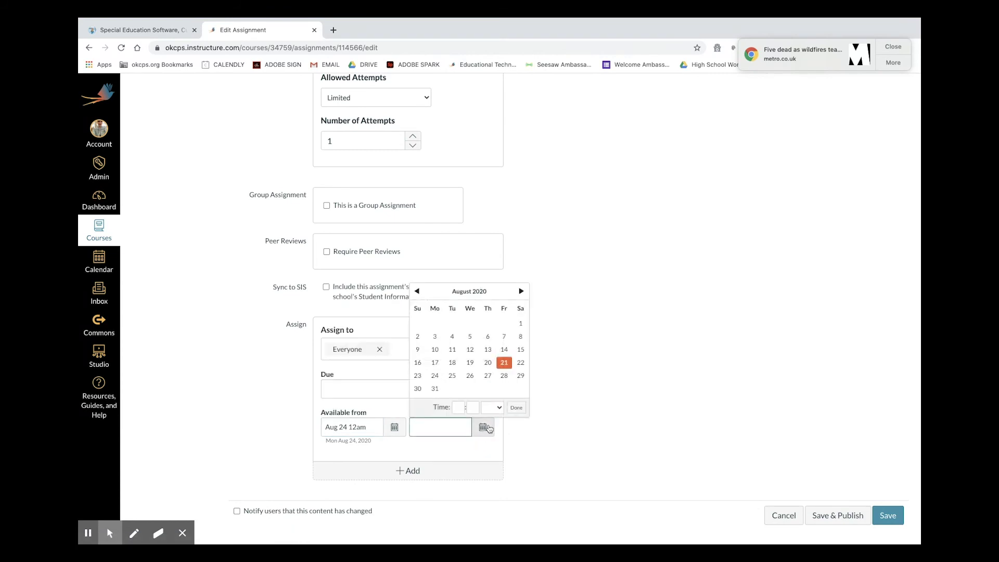
click(505, 377)
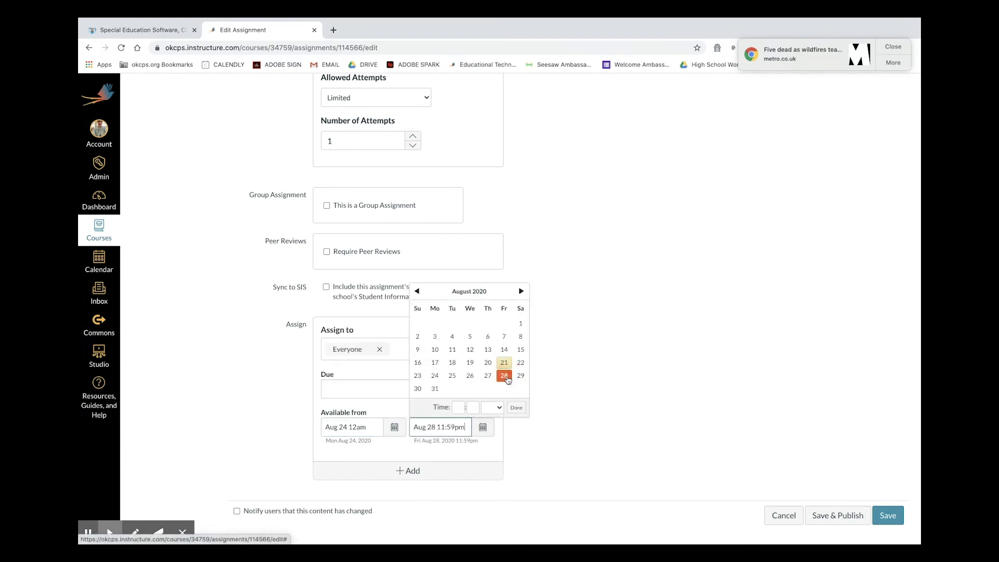
click(559, 415)
Step: Set the assignment's due date to Aug 28 at 11:59pm
click(487, 390)
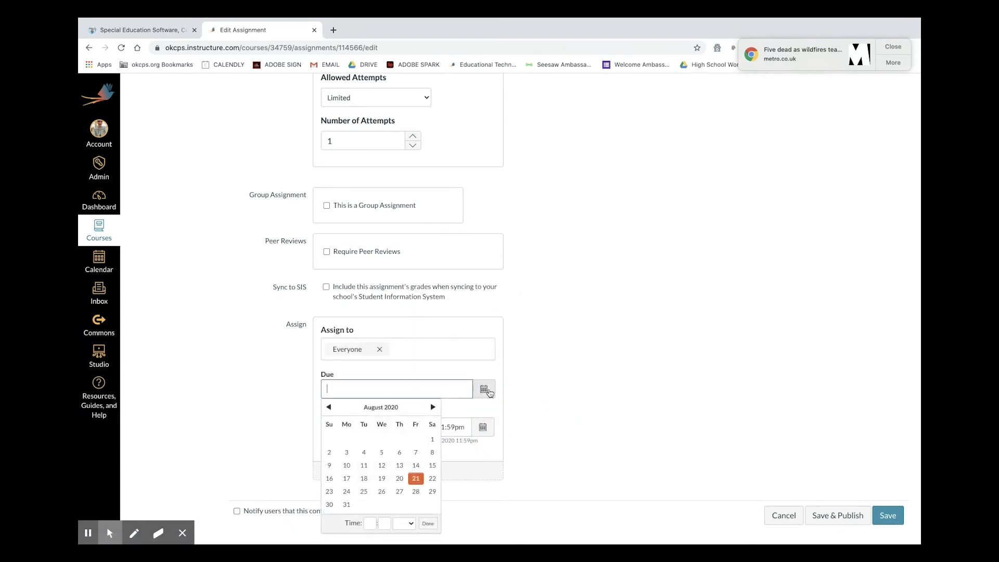
click(415, 491)
click(591, 413)
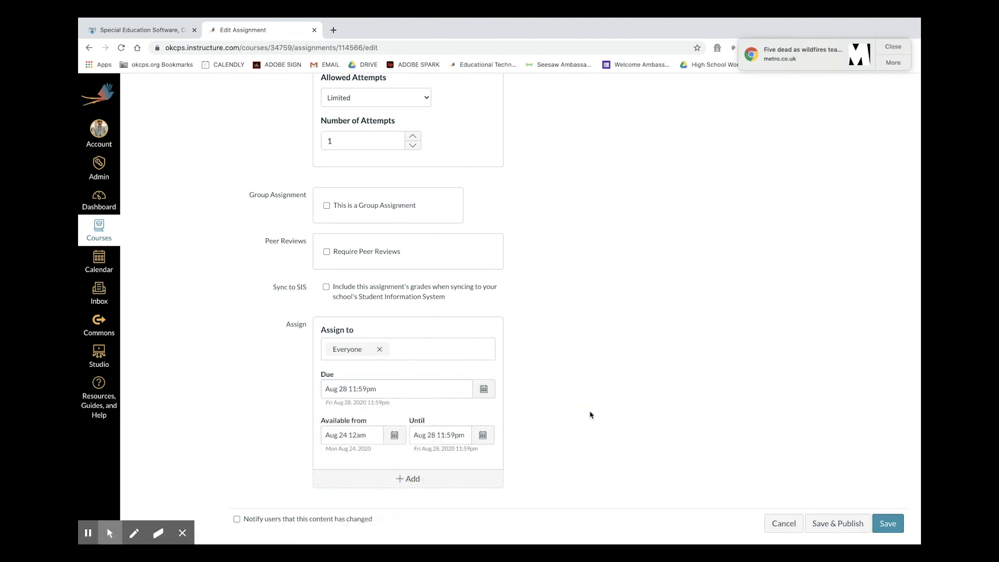
Step: Save the Monday N2Y assignment, then publish the Week 1 module and all its items
click(888, 524)
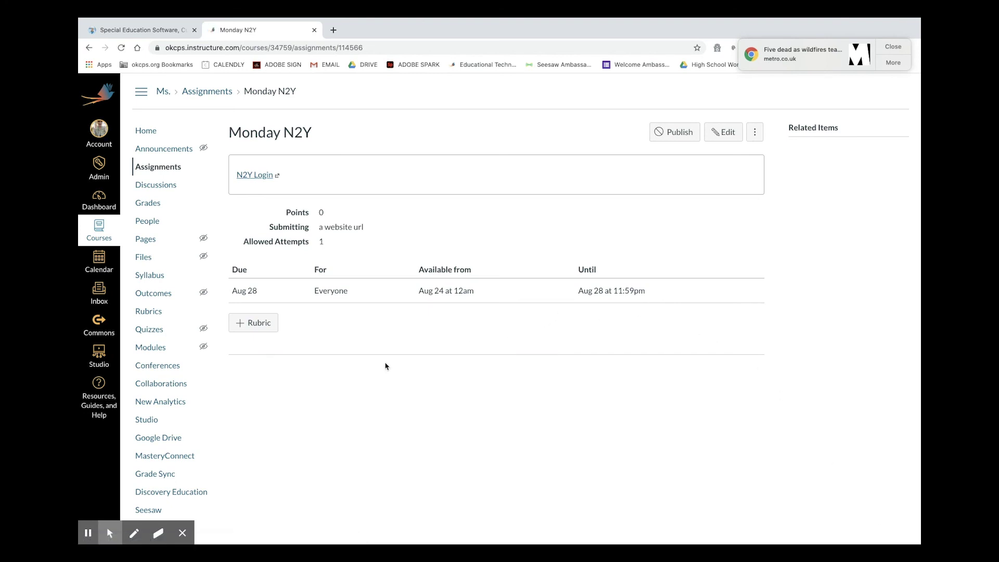
click(151, 353)
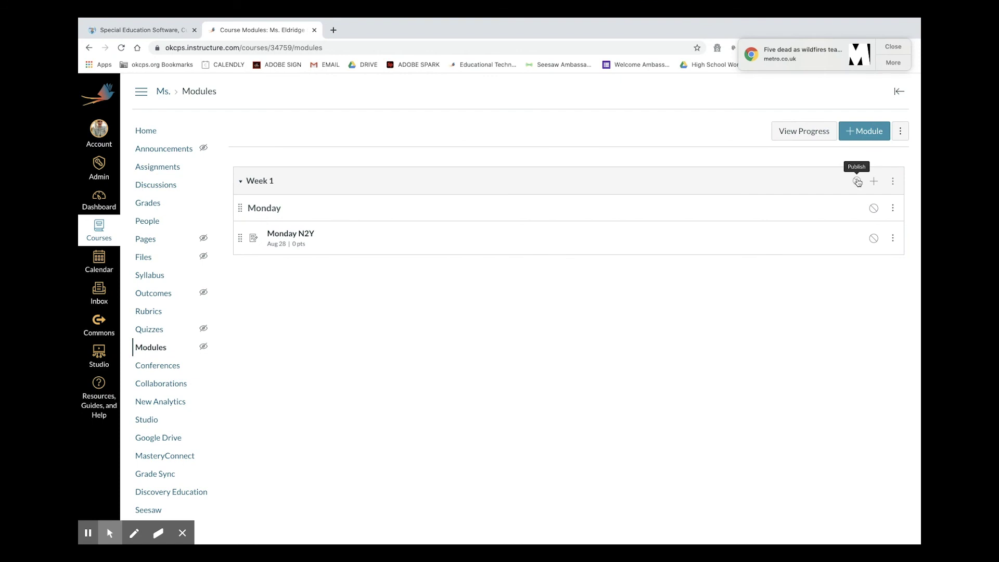
click(857, 181)
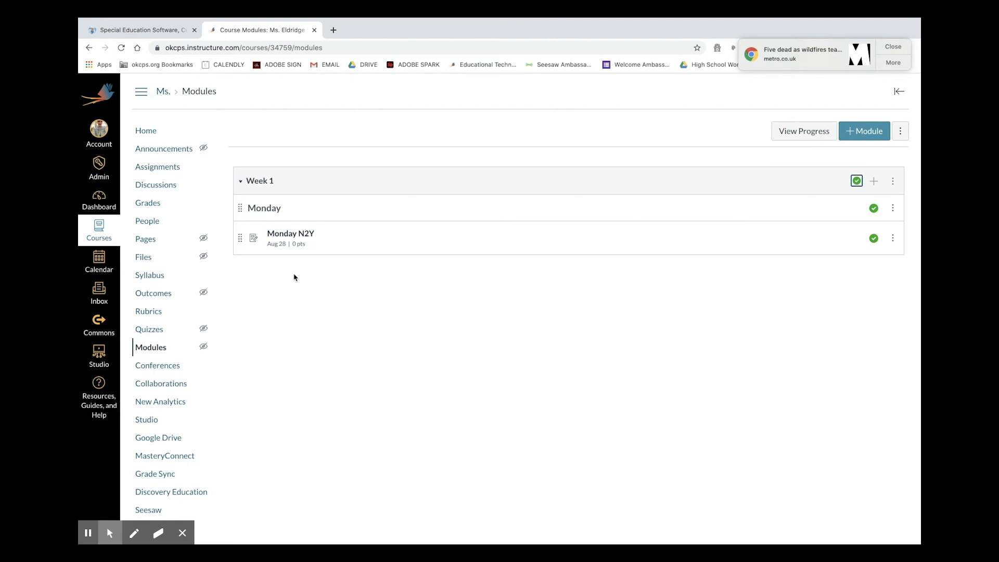
Step: Open the Monday N2Y assignment from the Week 1 module
click(291, 235)
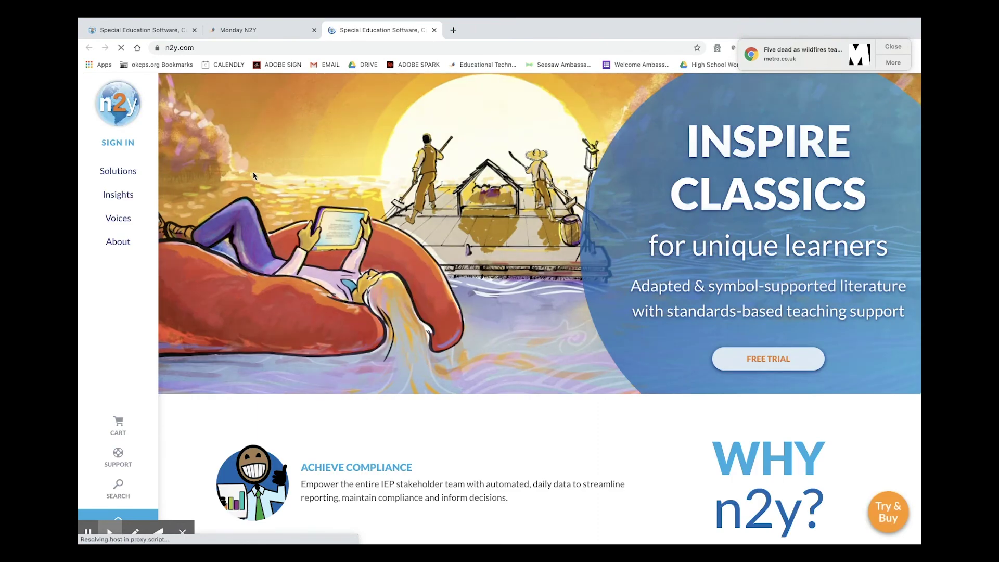
Step: Start signing in to n2y to get the Teacher/Admin or Student role choice
click(121, 142)
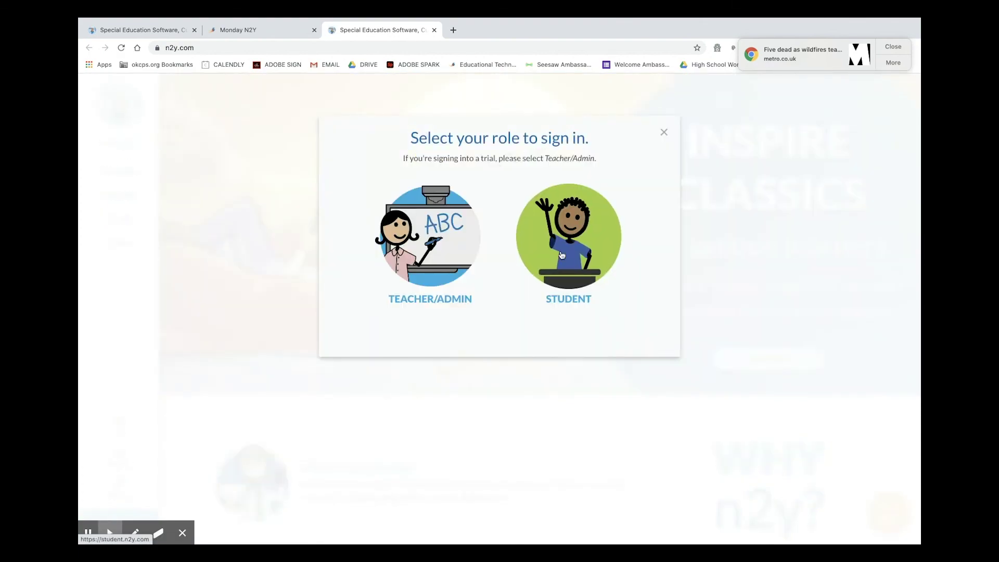